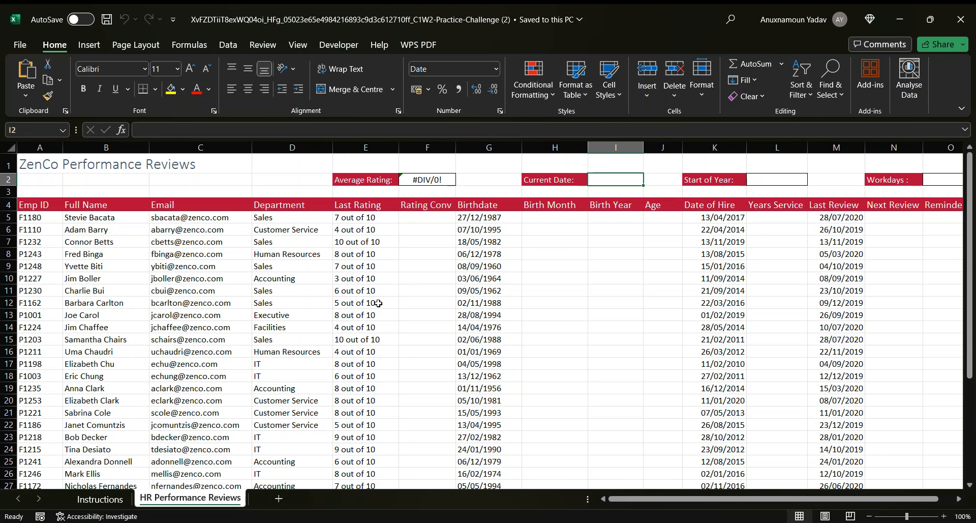
# - Enter the formula =TODAY() in cell I2 beside the Current Date label
pyautogui.click(421, 218)
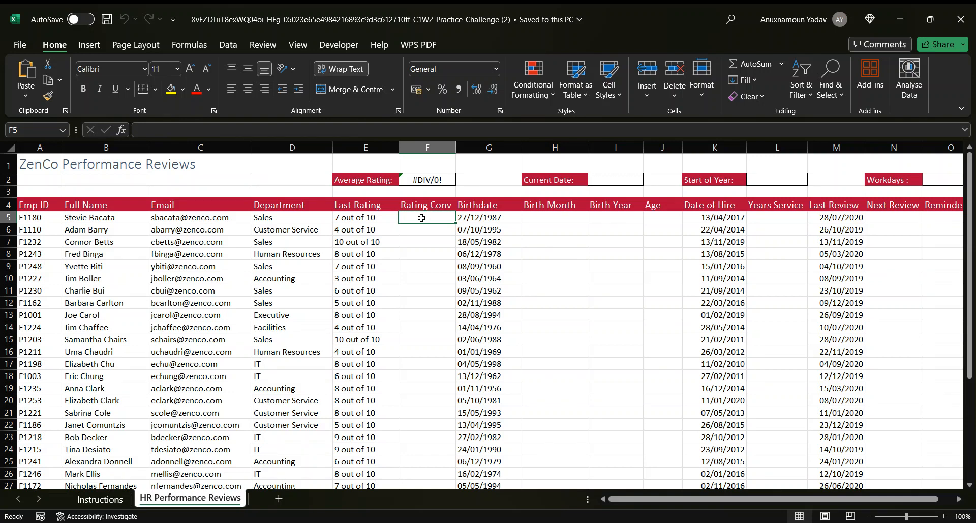
pyautogui.click(633, 177)
pyautogui.write('=')
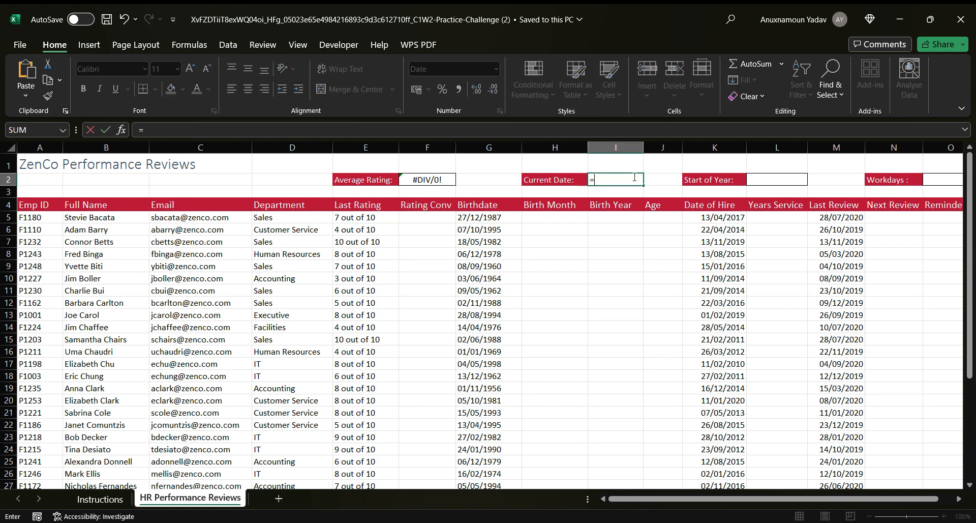
pyautogui.write('Tod')
pyautogui.press('Tab')
pyautogui.write(')')
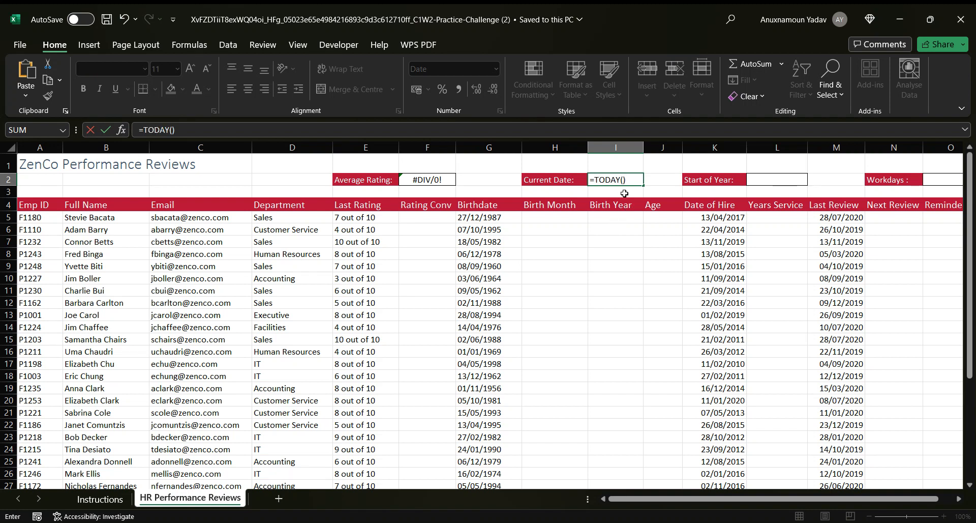
pyautogui.press('Return')
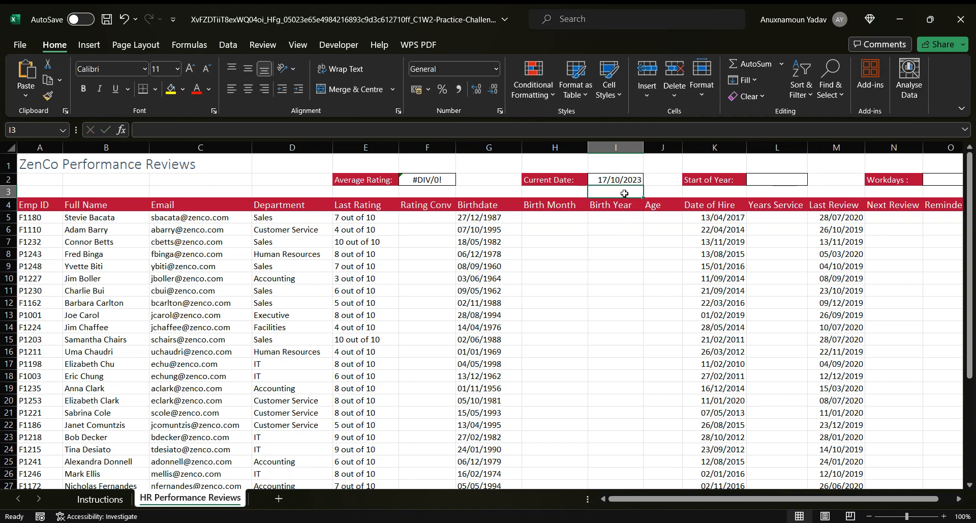
# - Enter =LEFT(E5) in cell F5 under Rating Conv and fill it down for all employees
pyautogui.click(432, 216)
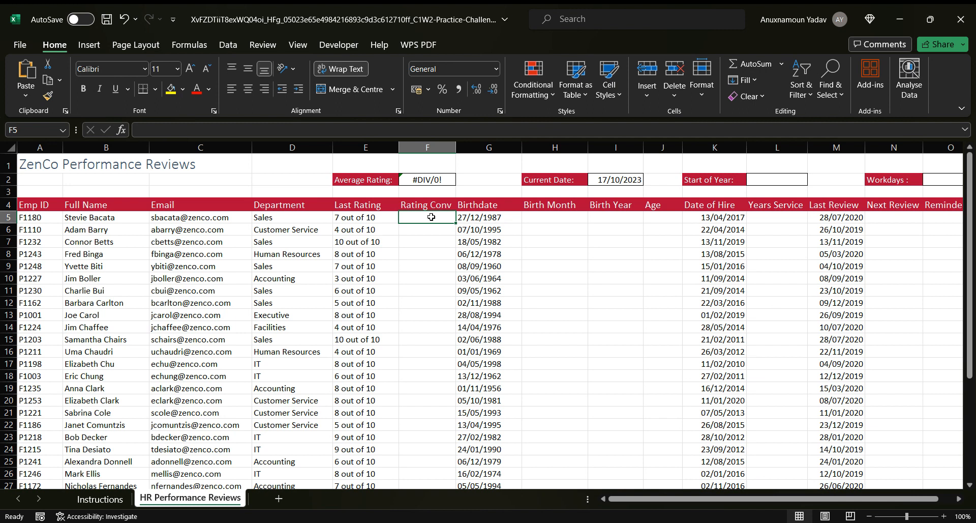
pyautogui.write('=')
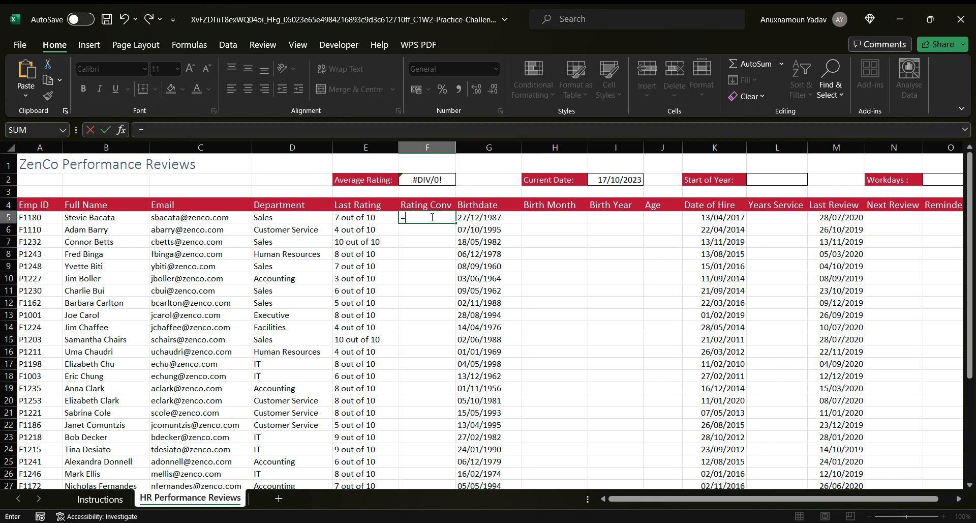
pyautogui.write('I')
pyautogui.write('ef')
pyautogui.press('Tab')
pyautogui.click(354, 221)
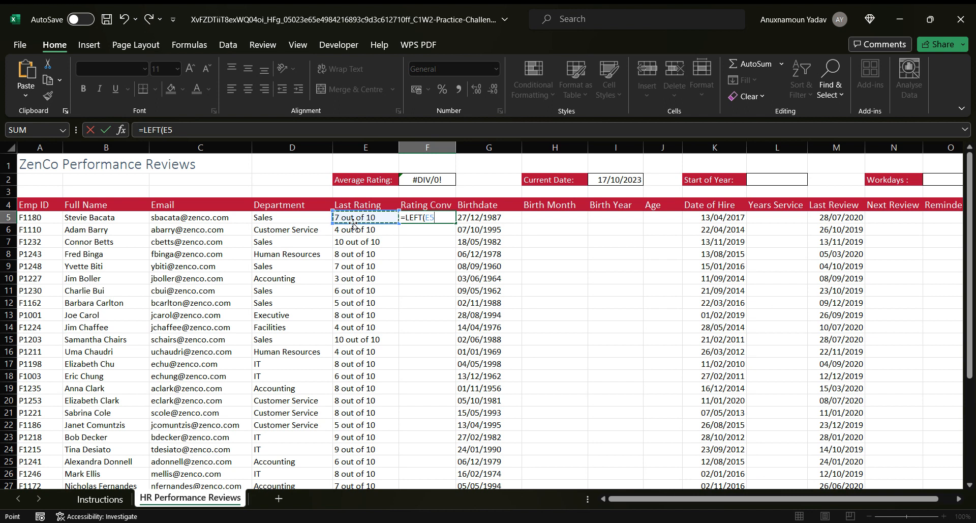
pyautogui.write(',')
pyautogui.write(')')
pyautogui.press('Return')
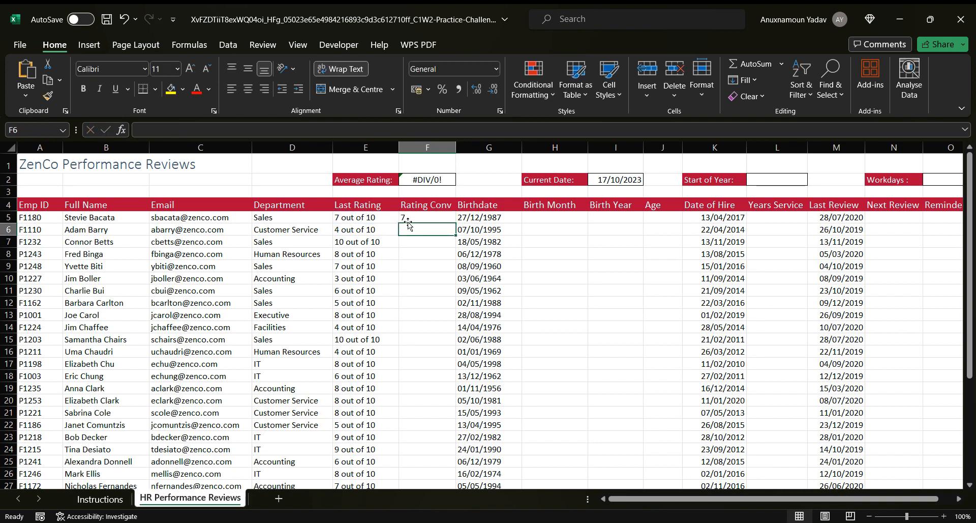
pyautogui.click(436, 215)
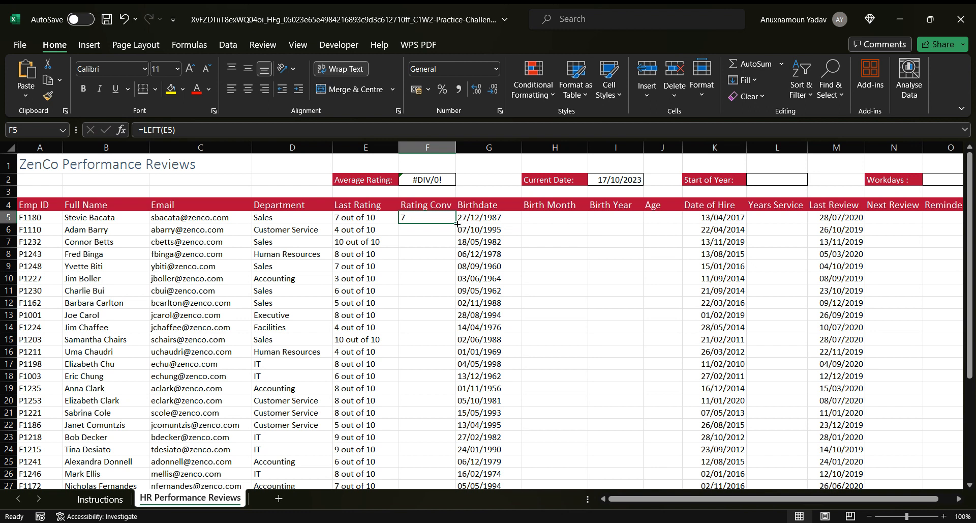
pyautogui.doubleClick(457, 224)
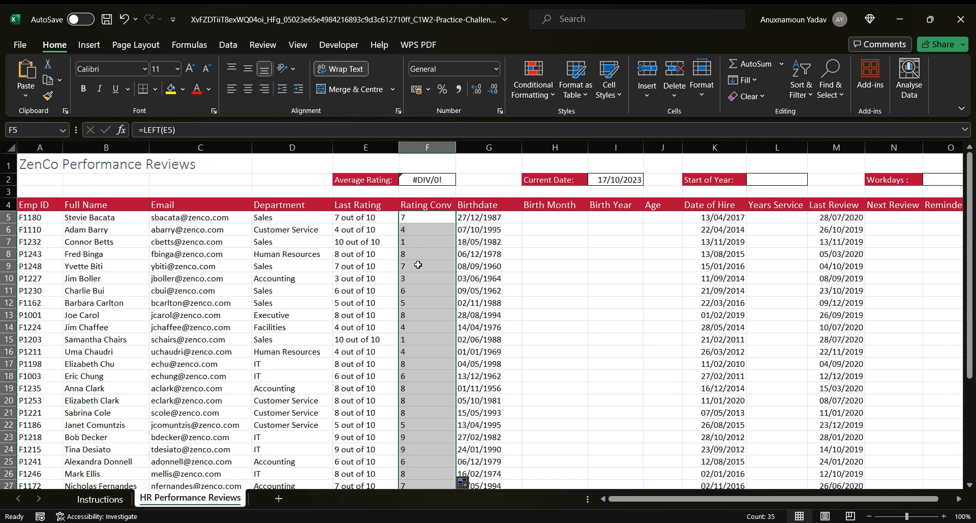
# - Apply the Number format to the filled Rating Conv cells and check the formulas in F7 and F5
pyautogui.click(495, 69)
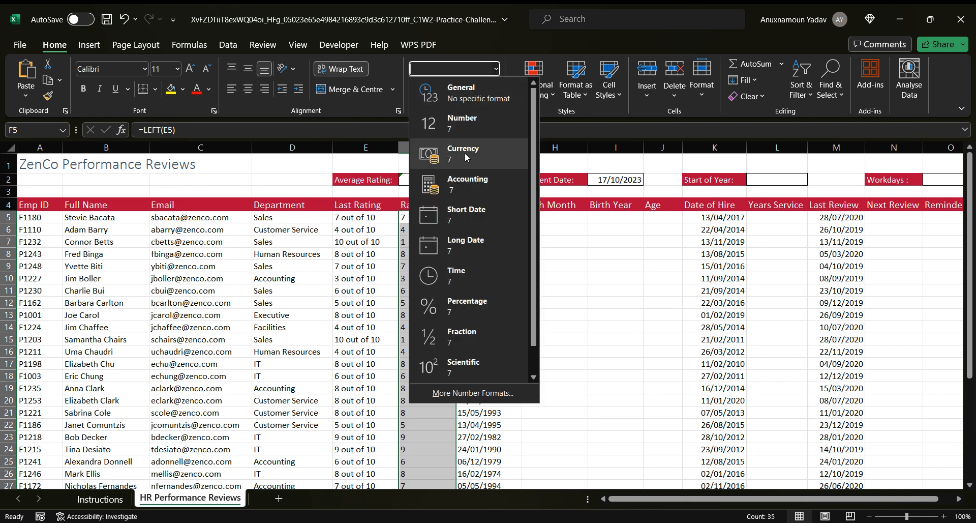
pyautogui.click(466, 123)
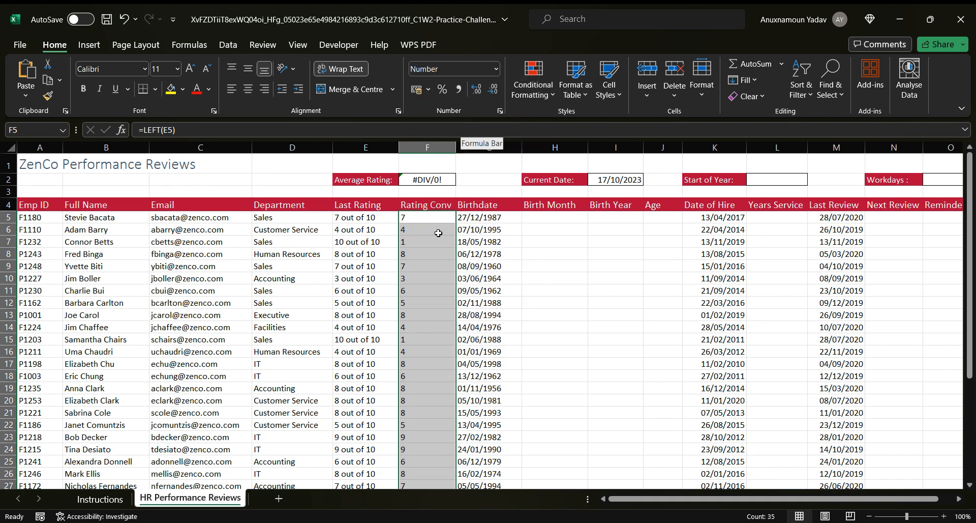
pyautogui.click(437, 243)
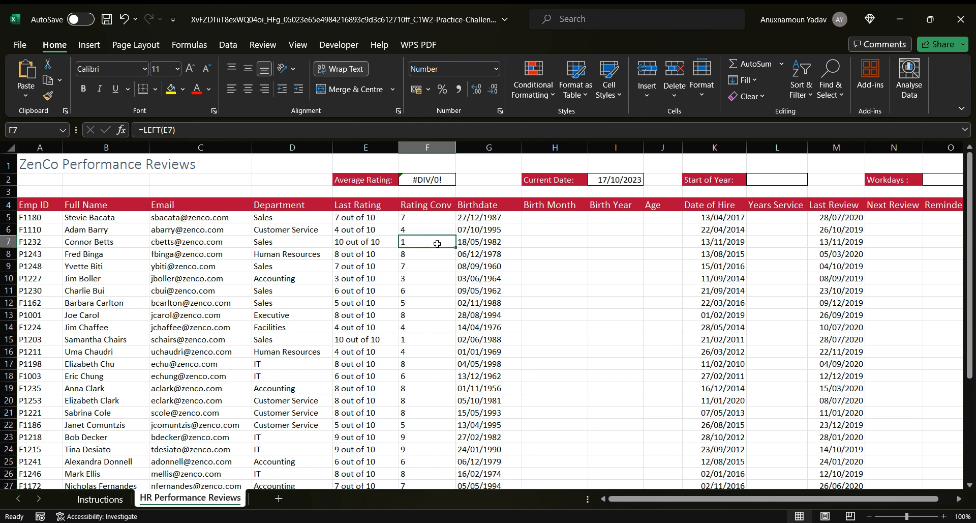
pyautogui.click(427, 214)
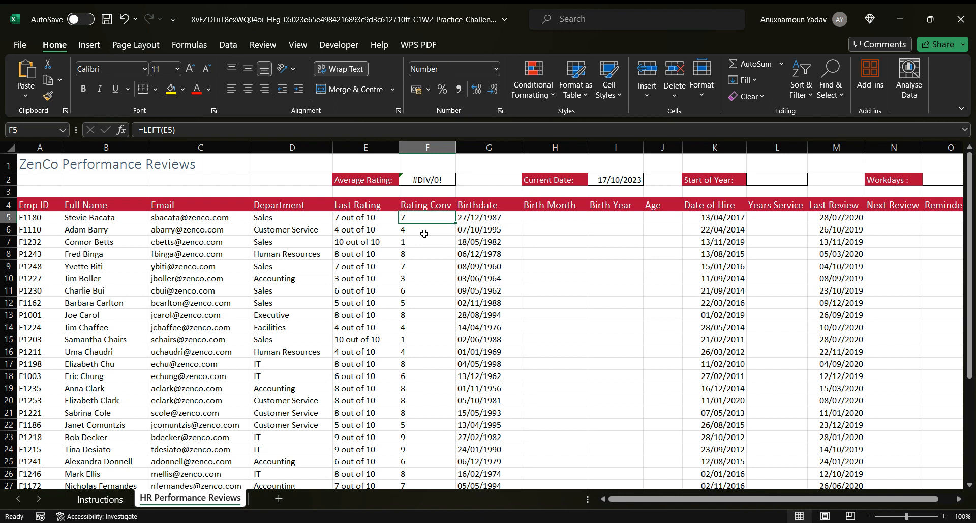
# - Enter =MONTH(G5) in cell H5 under Birth Month and fill it down for all employees
pyautogui.click(537, 219)
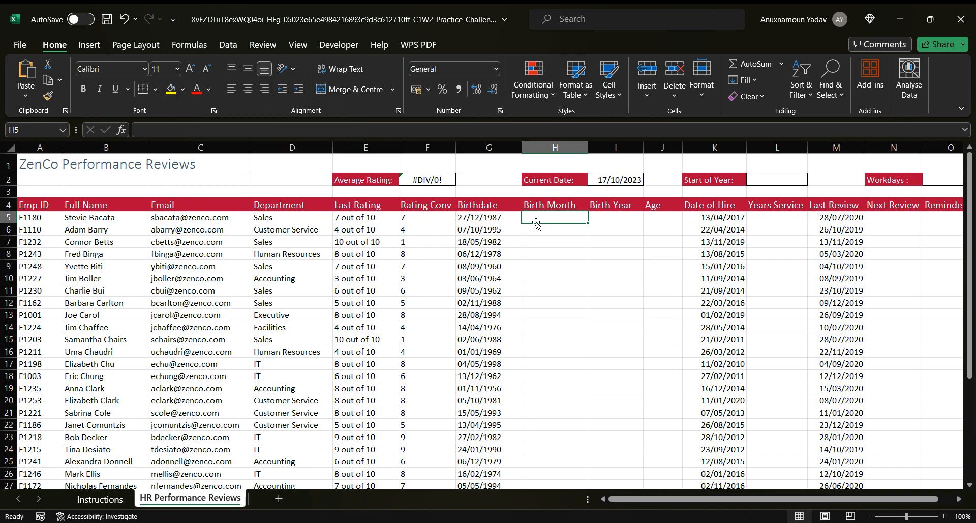
pyautogui.write('=')
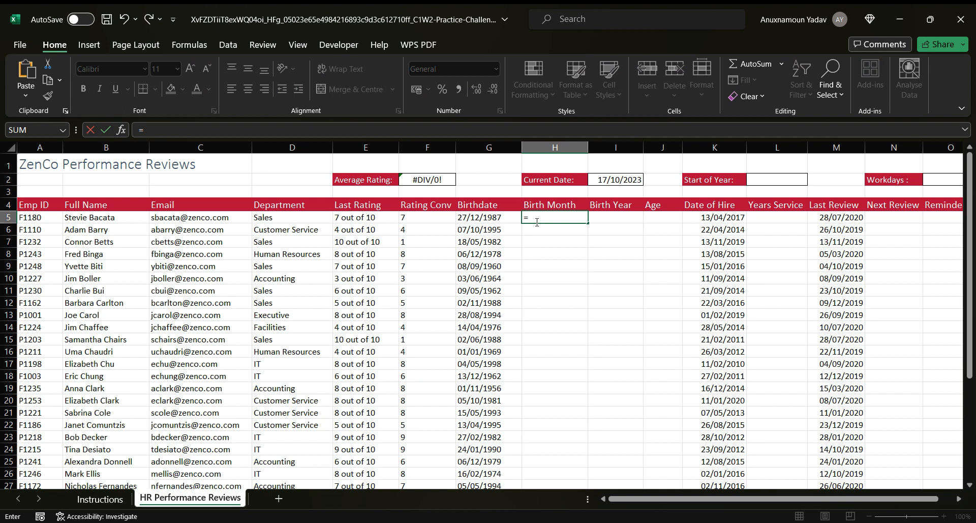
pyautogui.write('Mon')
pyautogui.press('Tab')
pyautogui.click(487, 218)
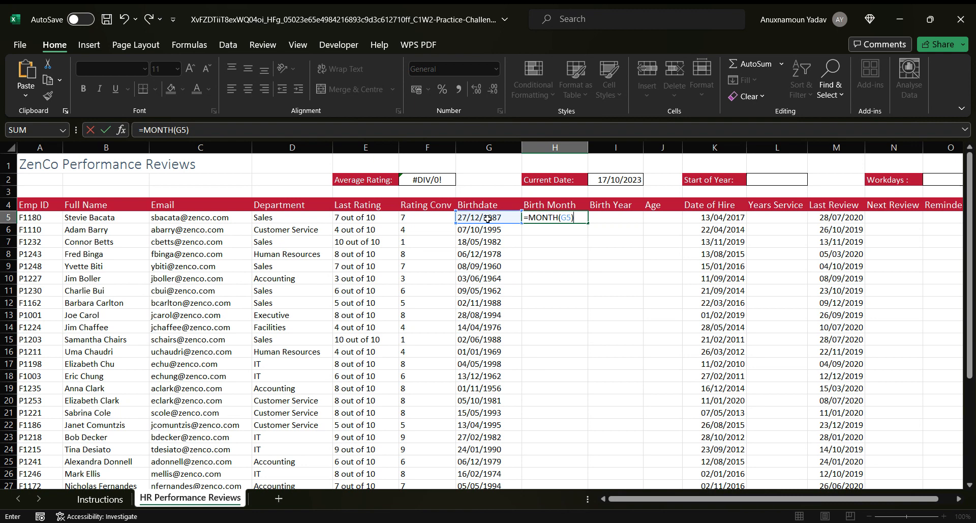
pyautogui.press('Return')
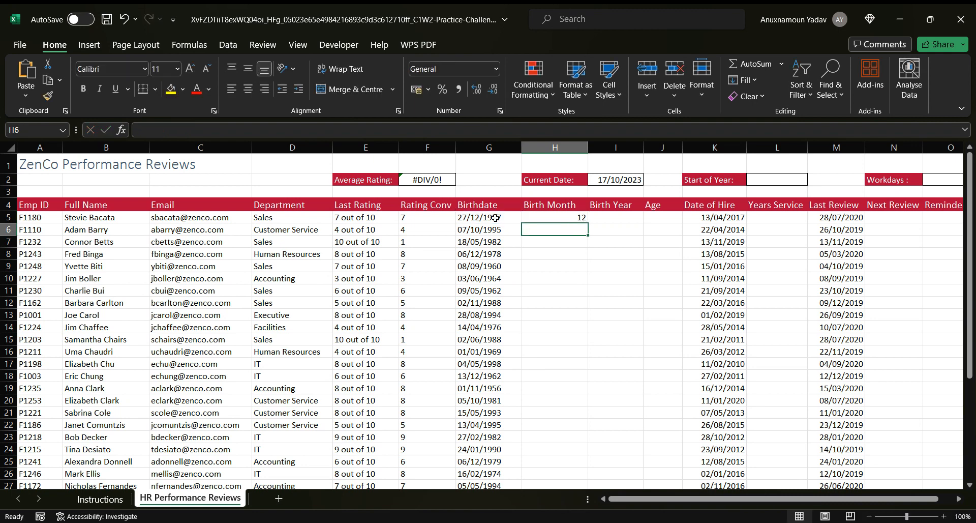
pyautogui.click(563, 216)
pyautogui.doubleClick(589, 223)
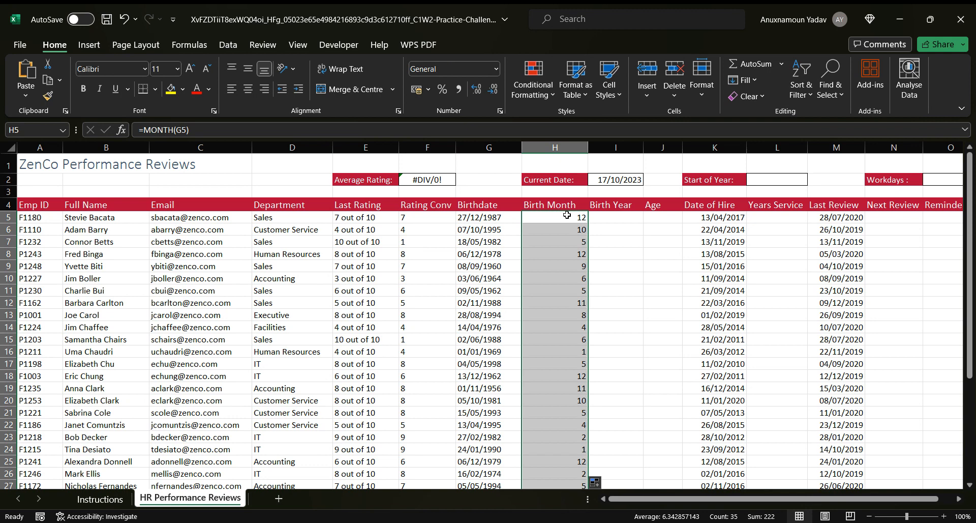
# - Replace the formula in H5 with =TEXT(G5,"mmmm") and fill it down the Birth Month column
pyautogui.click(363, 130)
pyautogui.press('BackSpace')
pyautogui.press('BackSpace')
pyautogui.press('BackSpace')
pyautogui.press('BackSpace')
pyautogui.press('BackSpace')
pyautogui.press('BackSpace')
pyautogui.press('BackSpace')
pyautogui.press('BackSpace')
pyautogui.press('BackSpace')
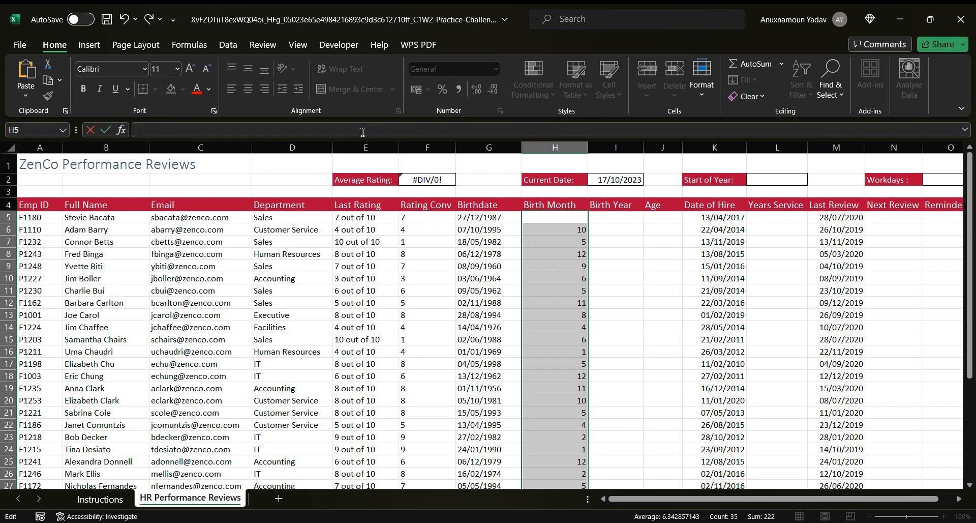
pyautogui.write('Te')
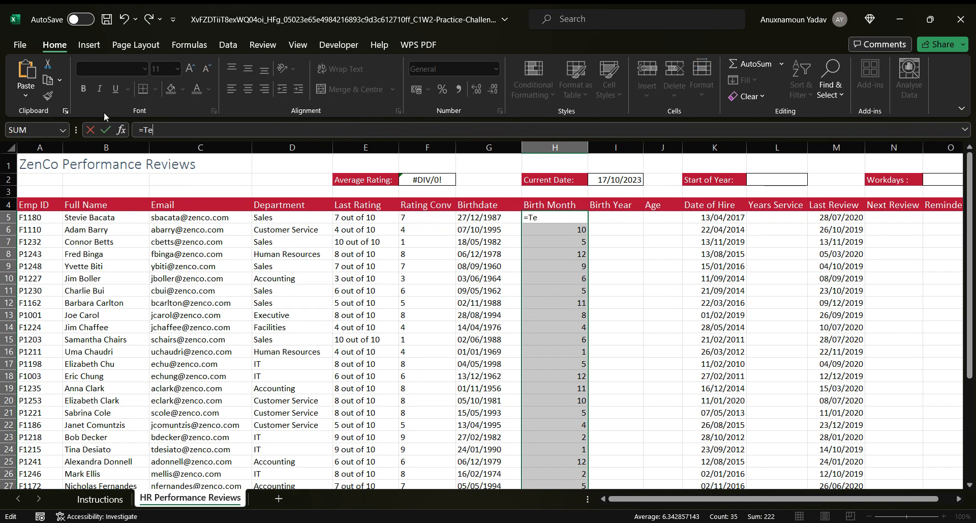
pyautogui.press('Tab')
pyautogui.click(473, 218)
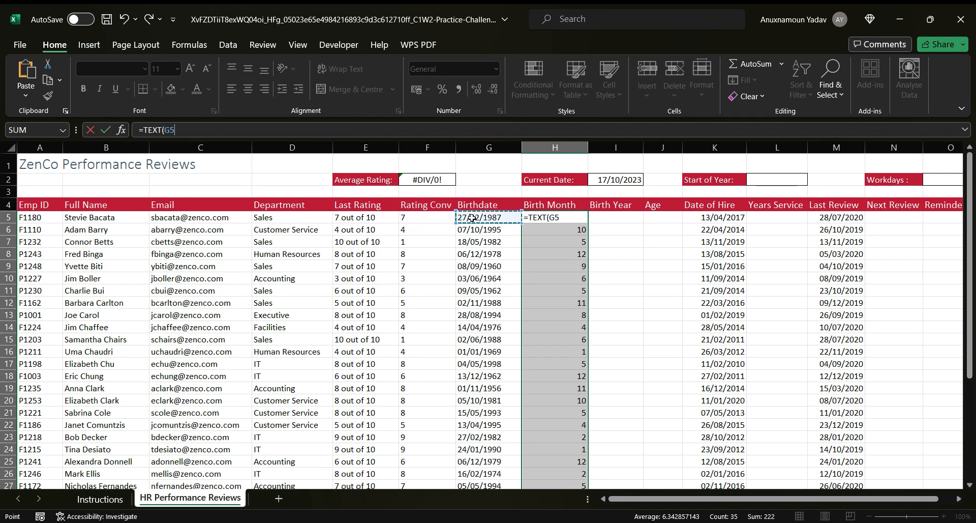
pyautogui.write(',')
pyautogui.click(181, 124)
pyautogui.write('mmmm"')
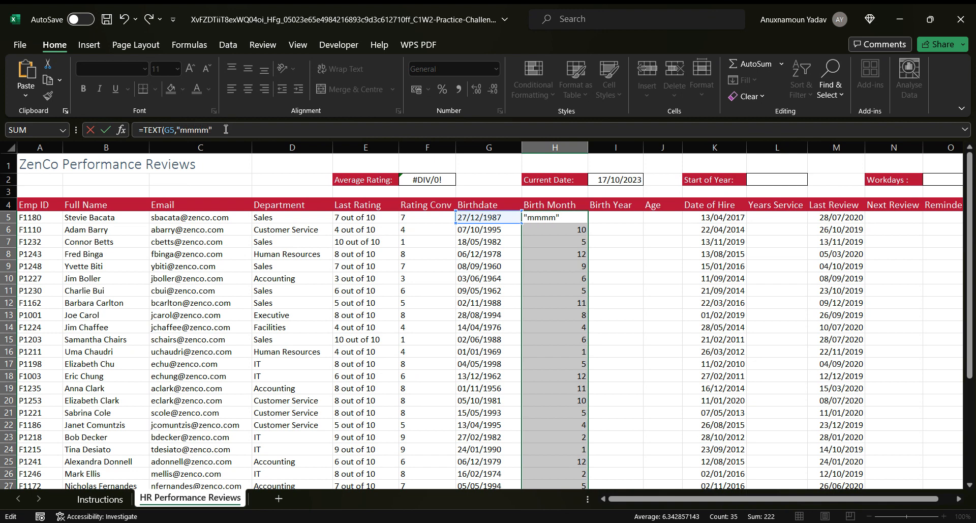
pyautogui.write(')')
pyautogui.press('Return')
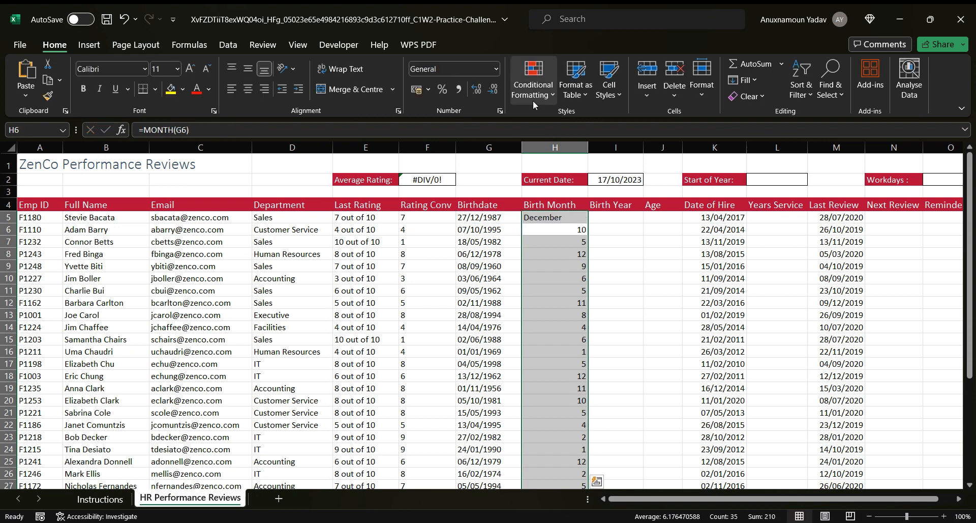
pyautogui.click(554, 220)
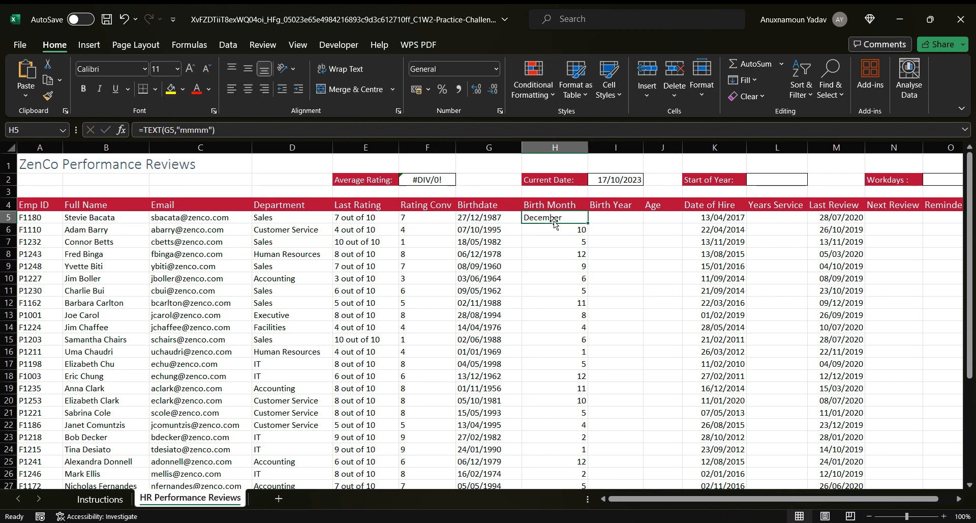
pyautogui.doubleClick(588, 224)
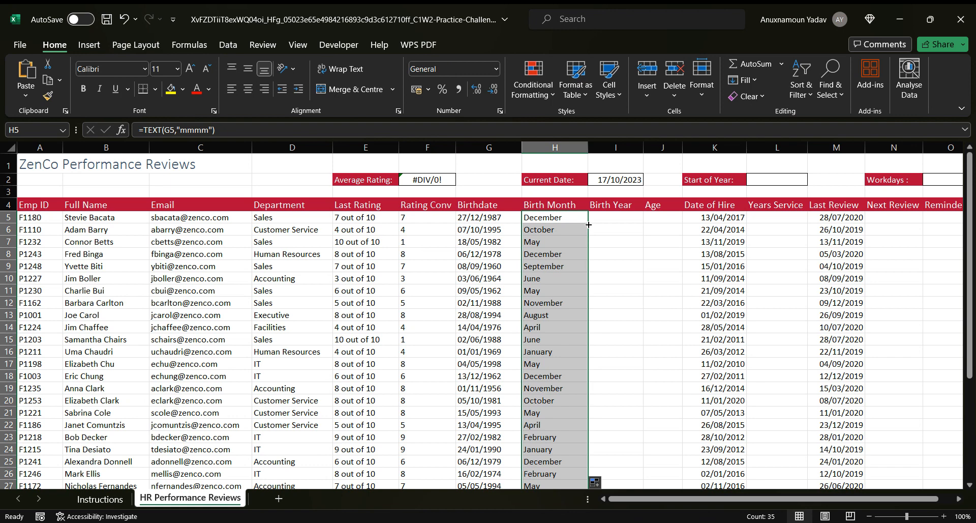
# - Enter =YEAR(G5) in cell I5 under Birth Year and fill it down for all employees
pyautogui.click(606, 214)
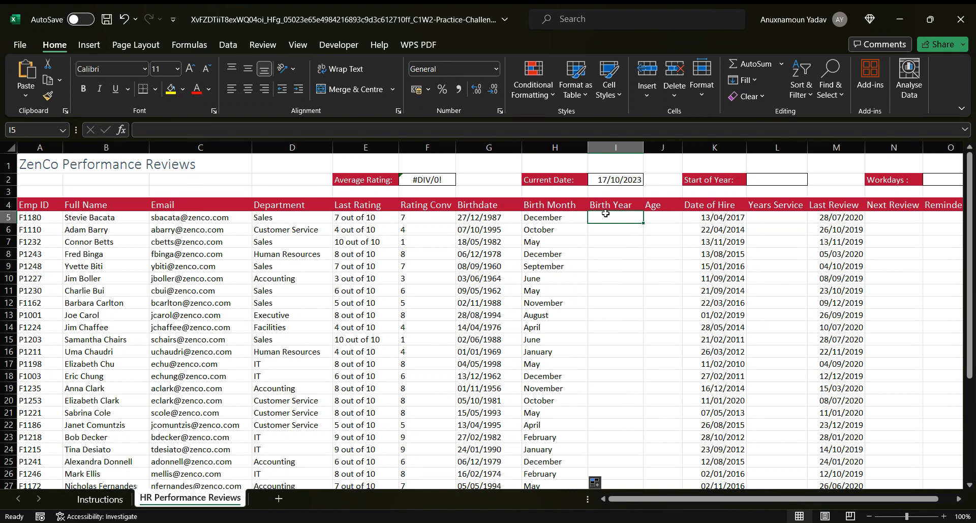
pyautogui.write('=')
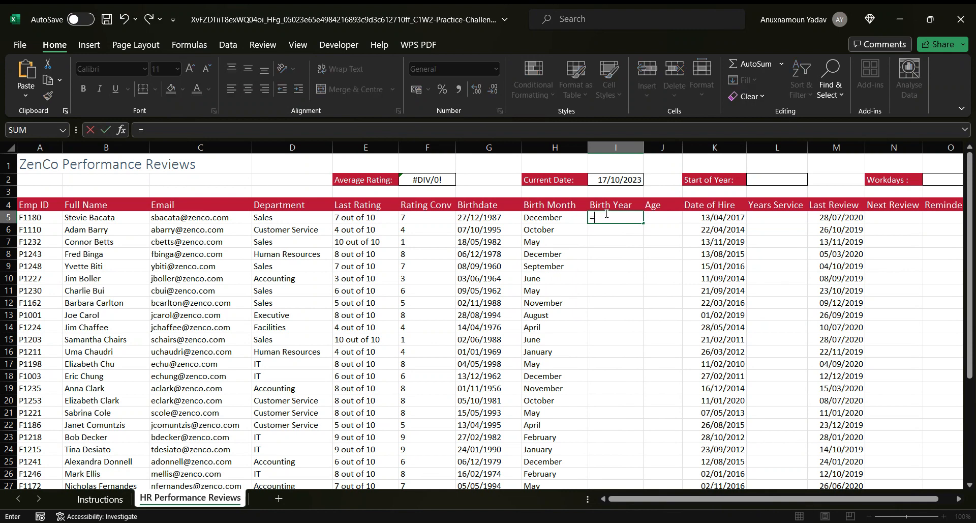
pyautogui.write('Year')
pyautogui.press('Tab')
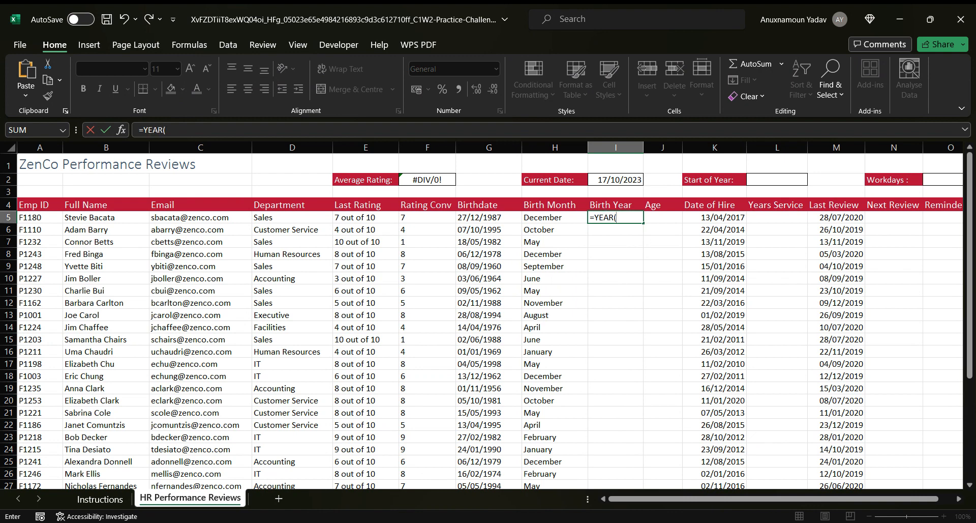
pyautogui.click(488, 218)
pyautogui.write(')')
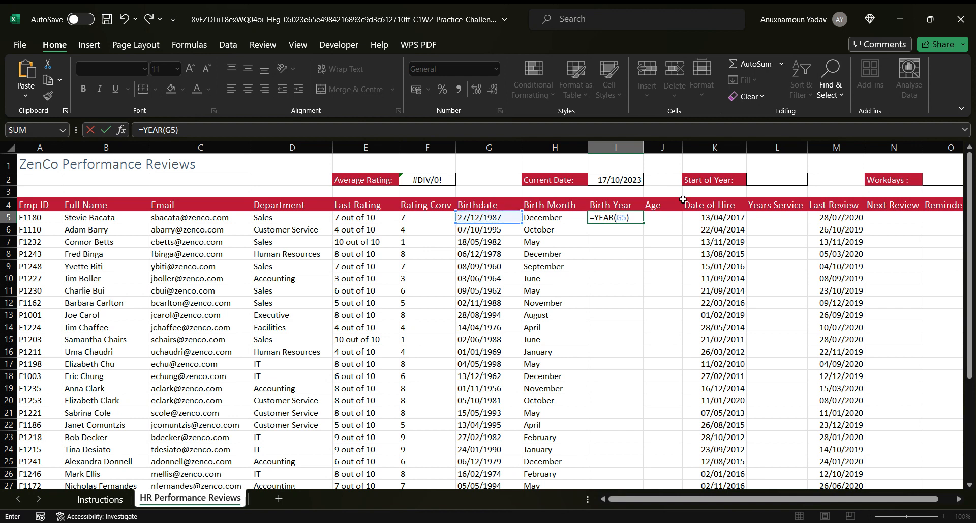
pyautogui.press('Return')
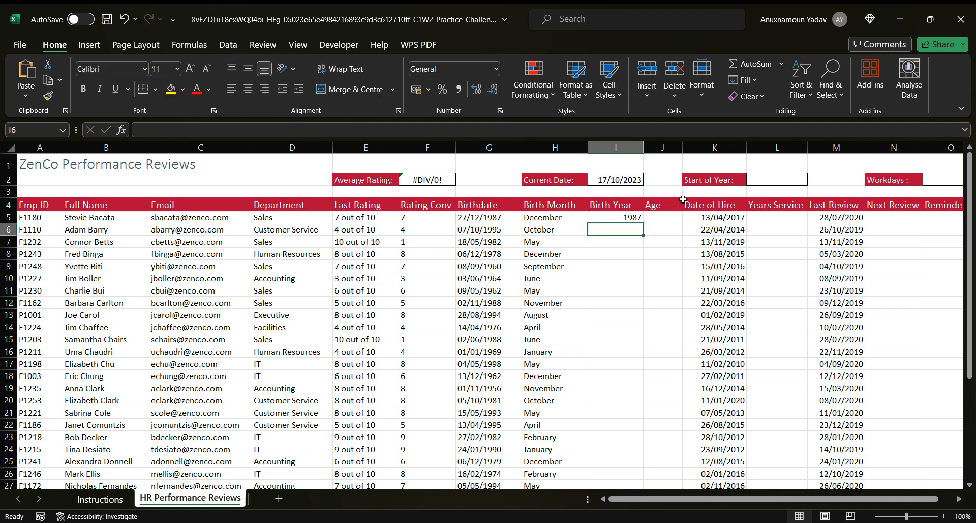
pyautogui.click(630, 215)
pyautogui.doubleClick(644, 223)
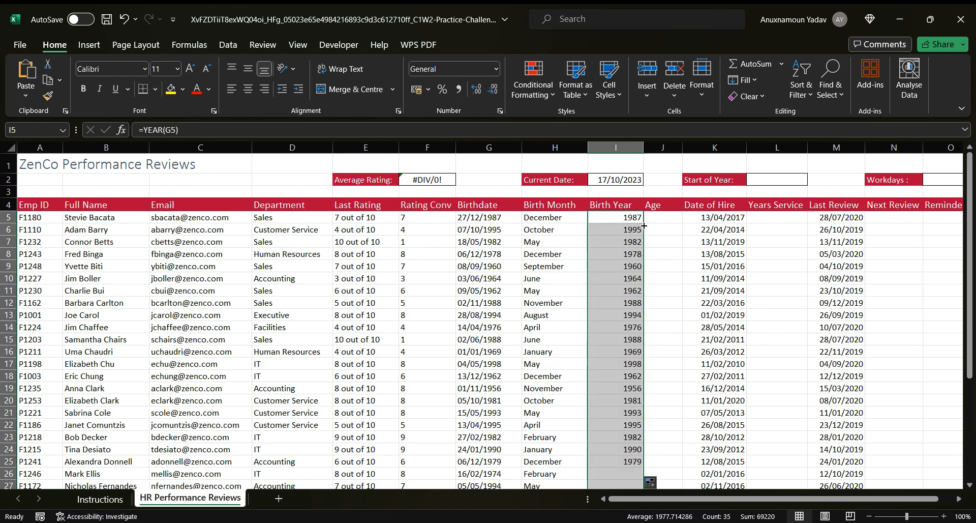
# - Enter =I2-G5/365.25 in cell J5 under Age
pyautogui.click(659, 214)
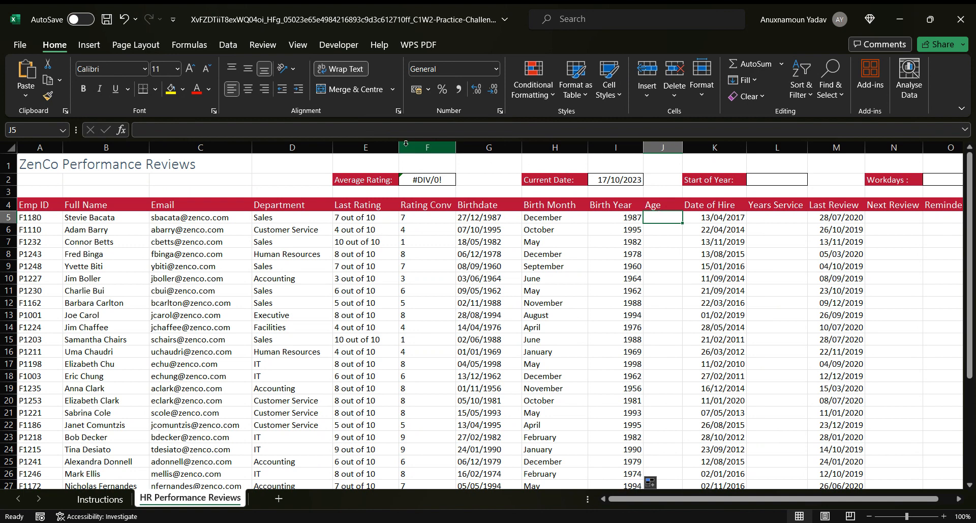
pyautogui.click(382, 131)
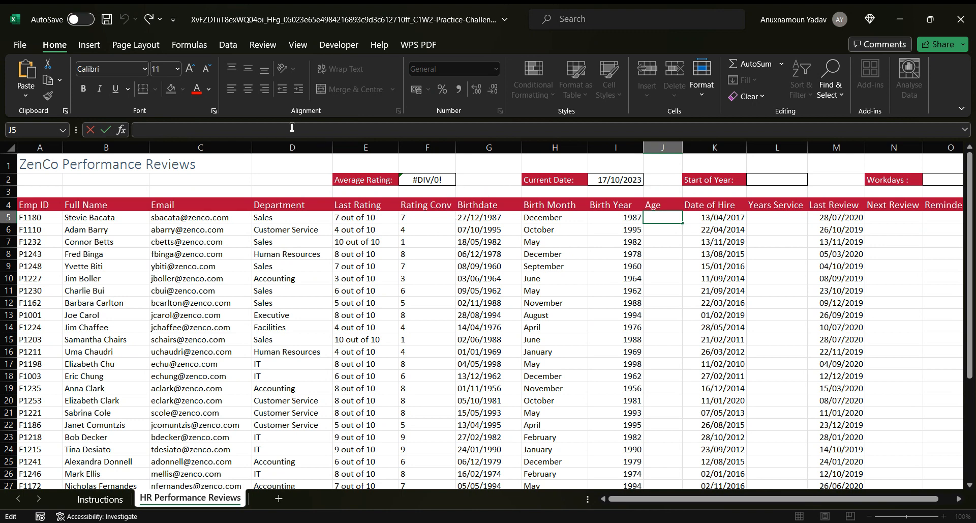
pyautogui.write('=')
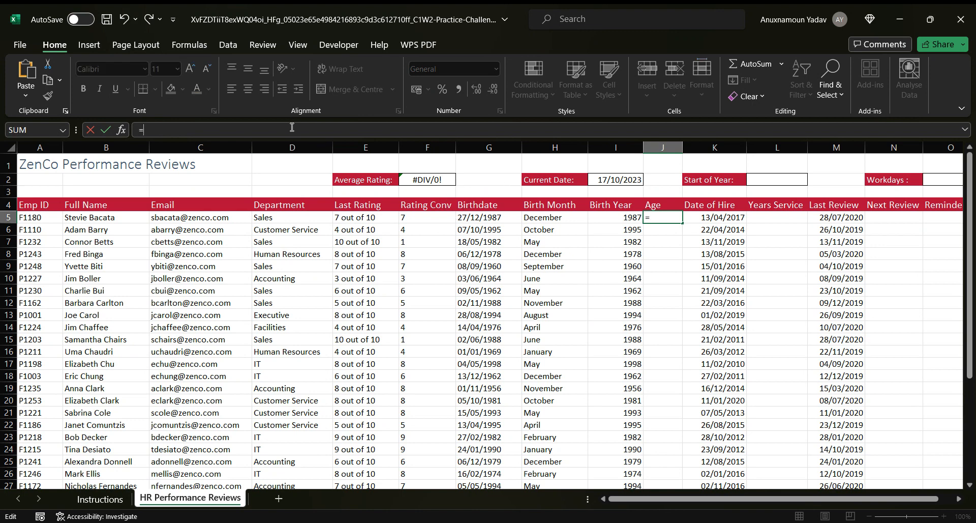
pyautogui.click(619, 179)
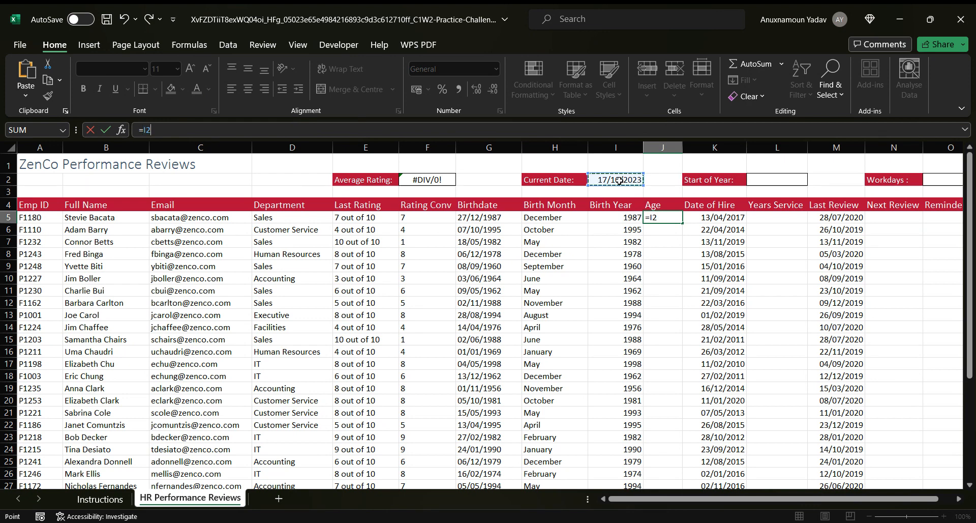
pyautogui.write('-')
pyautogui.press('BackSpace')
pyautogui.click(492, 218)
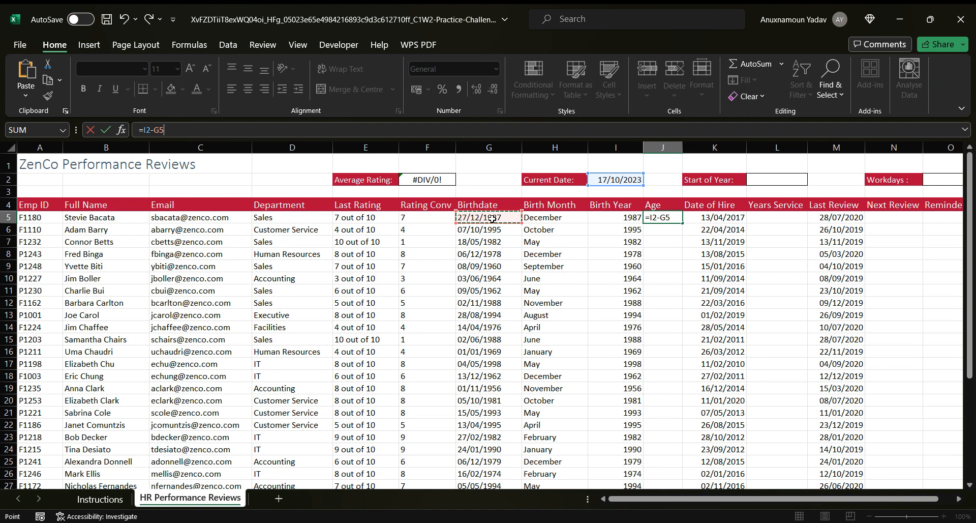
pyautogui.write('/365')
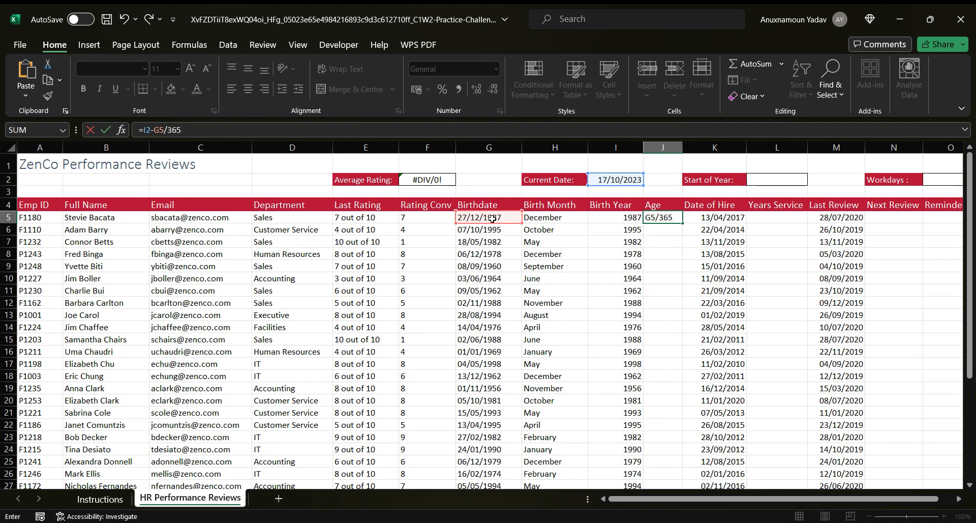
pyautogui.write('.25')
pyautogui.press('Return')
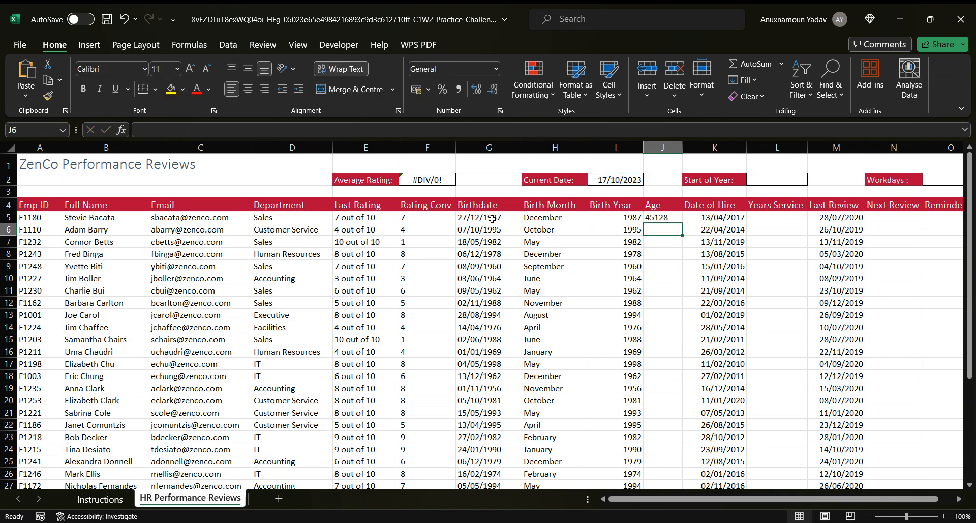
# - Add parentheses around the date subtraction in J5 so the formula reads =(I2-G5)/365.25
pyautogui.click(657, 218)
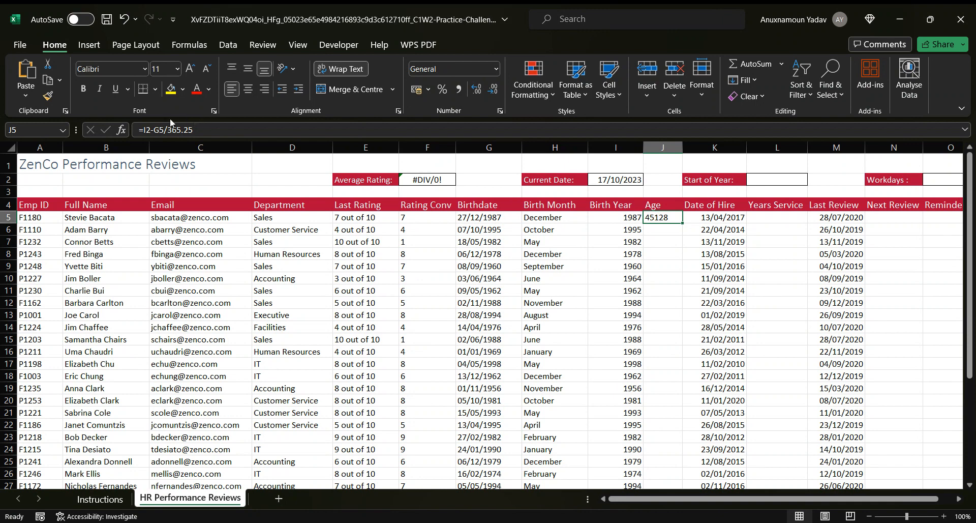
pyautogui.click(143, 131)
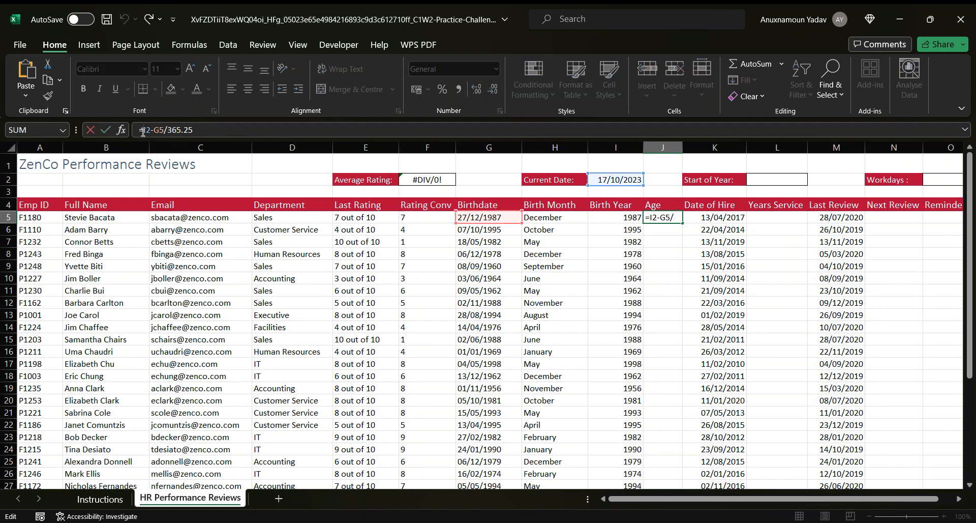
pyautogui.write('(')
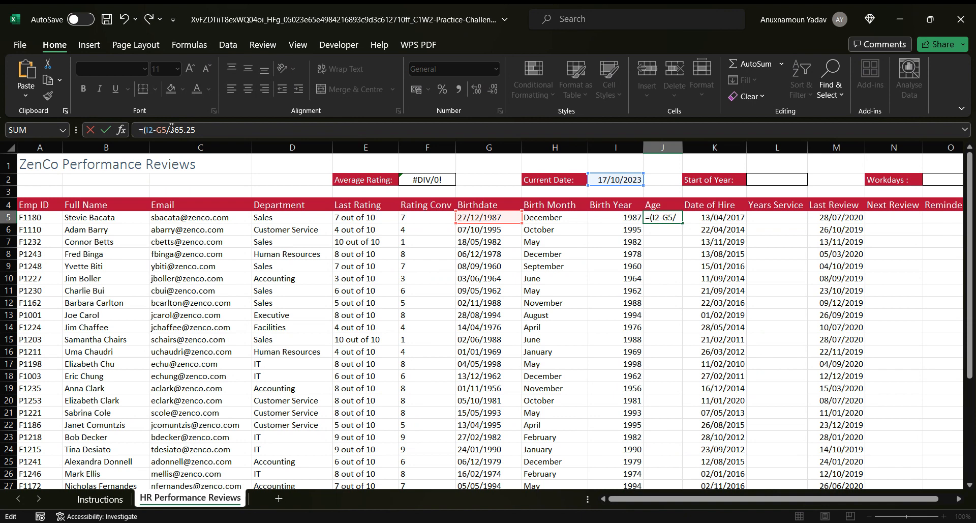
pyautogui.write(')')
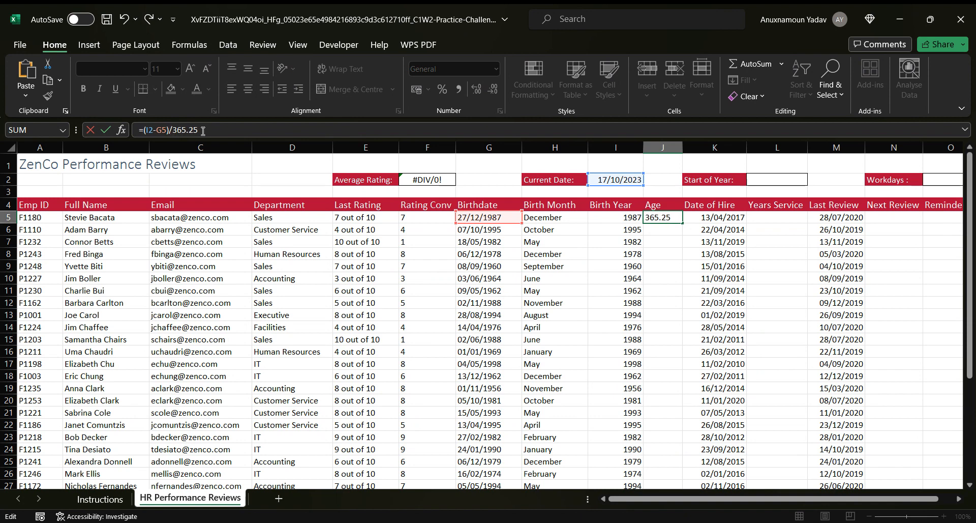
pyautogui.press('Return')
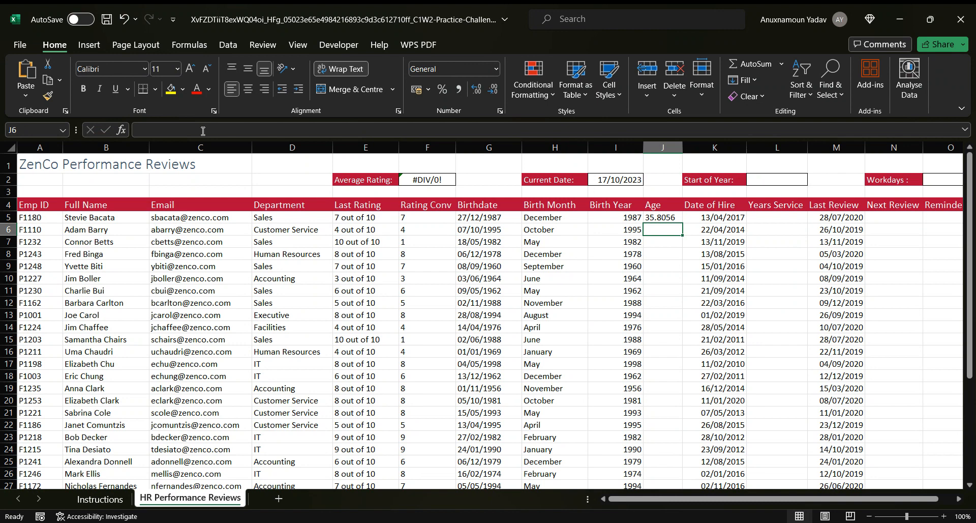
# - Fill the J5 formula down the Age column, then check the formulas in J5 and the Current Date cell I2
pyautogui.doubleClick(668, 218)
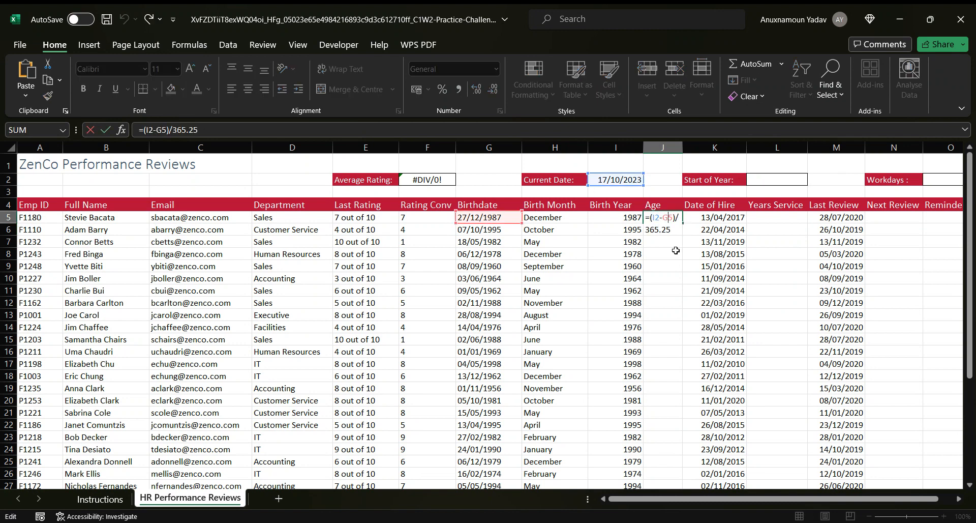
pyautogui.press('Escape')
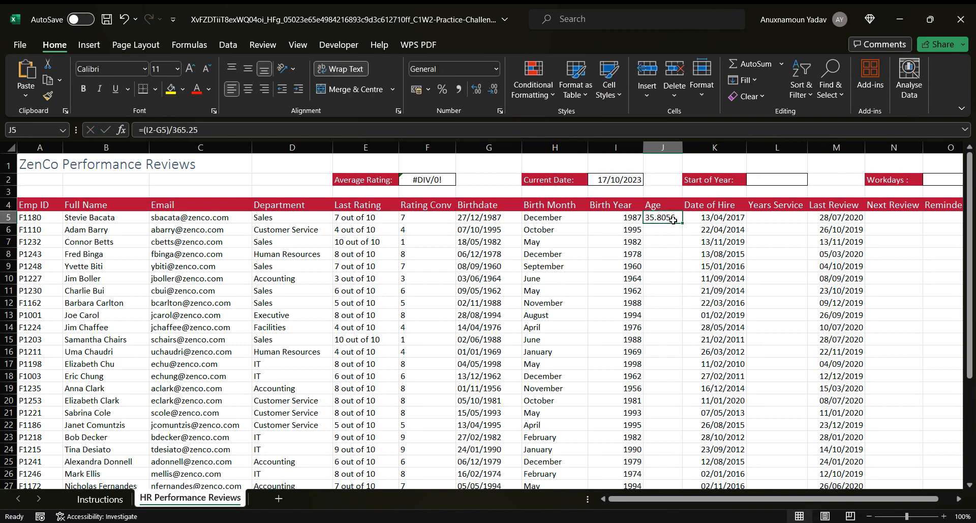
pyautogui.doubleClick(683, 223)
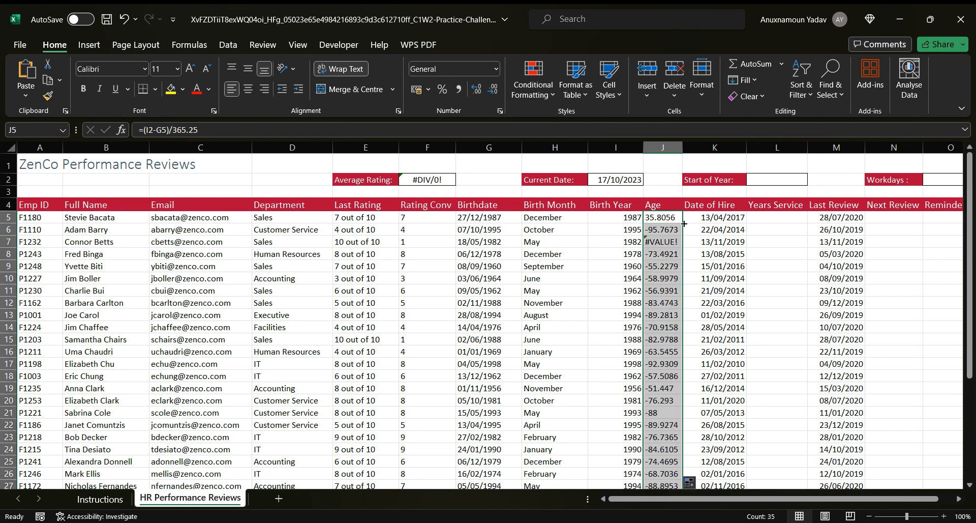
pyautogui.click(664, 217)
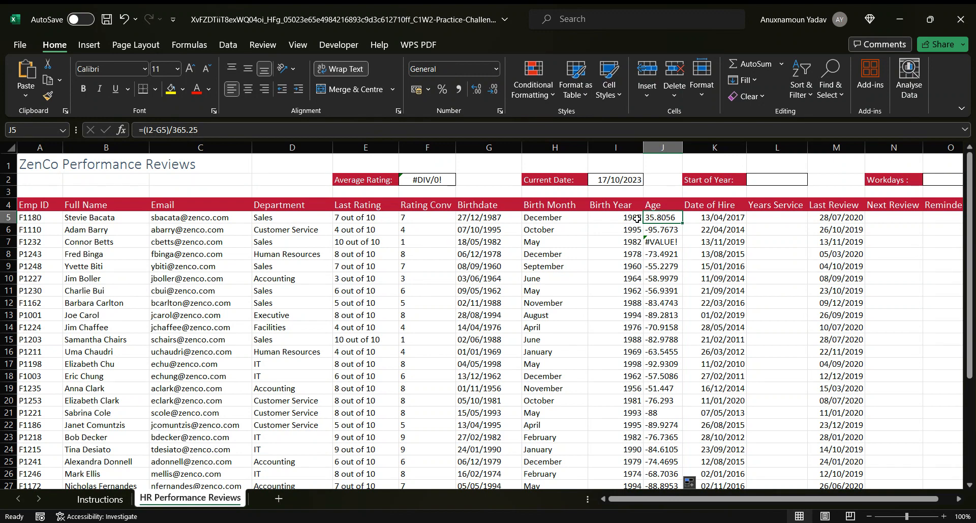
pyautogui.click(631, 181)
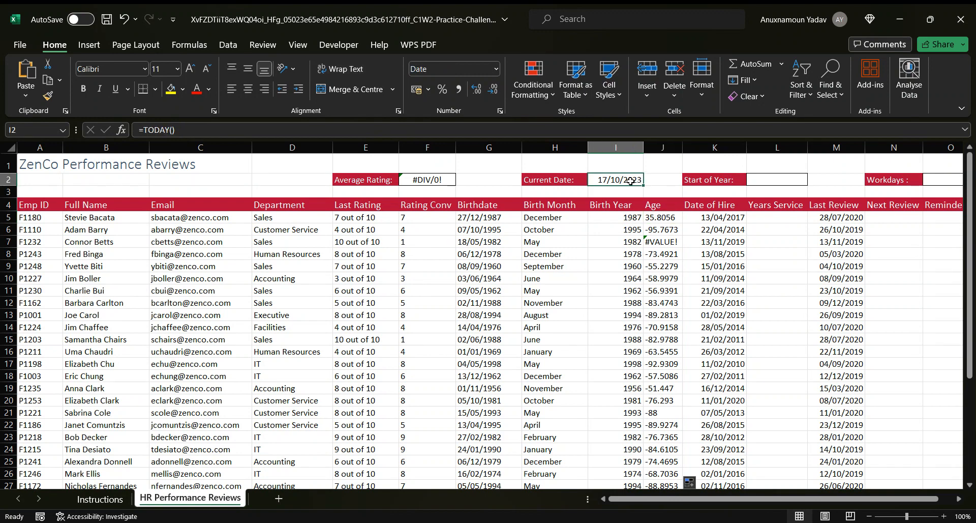
# - Make the current date reference in J5 absolute as =($I$2-G5)/365.25 and fill the formula down the Age column
pyautogui.click(663, 217)
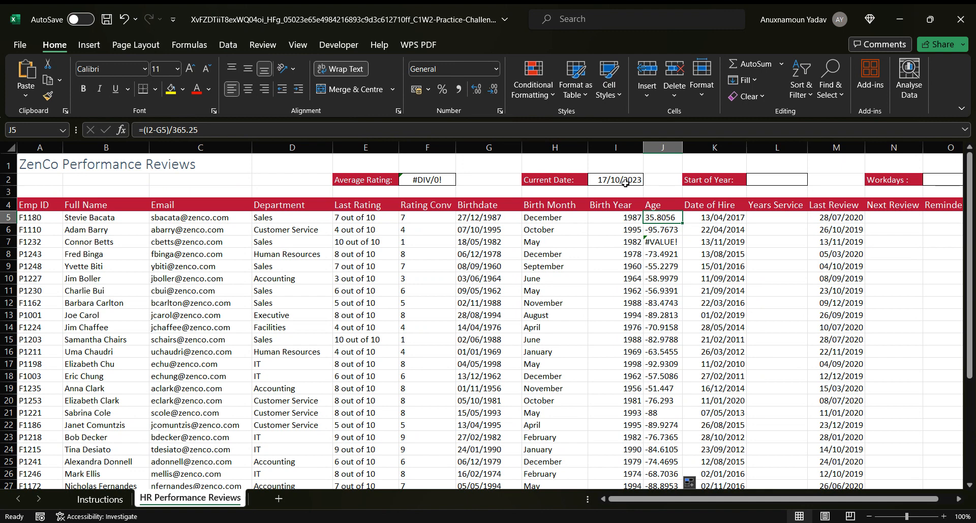
pyautogui.click(146, 131)
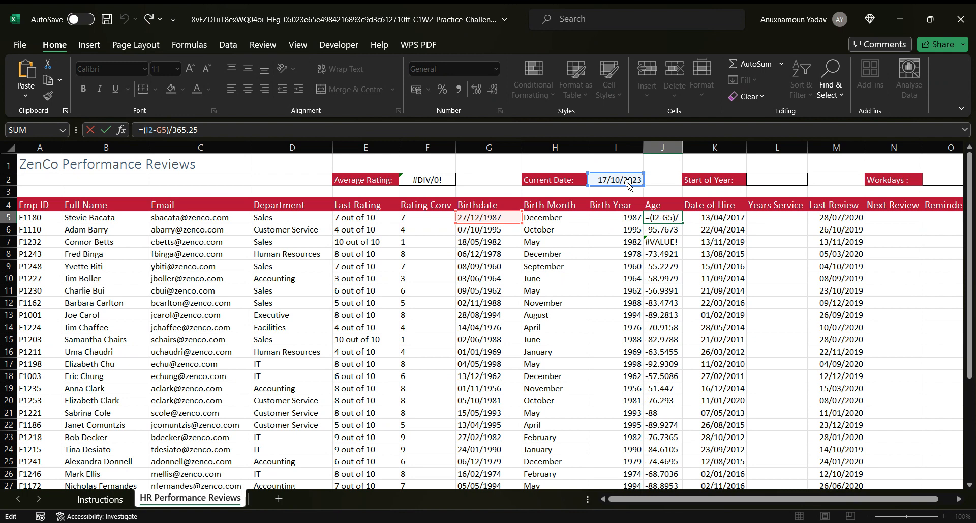
pyautogui.write('$')
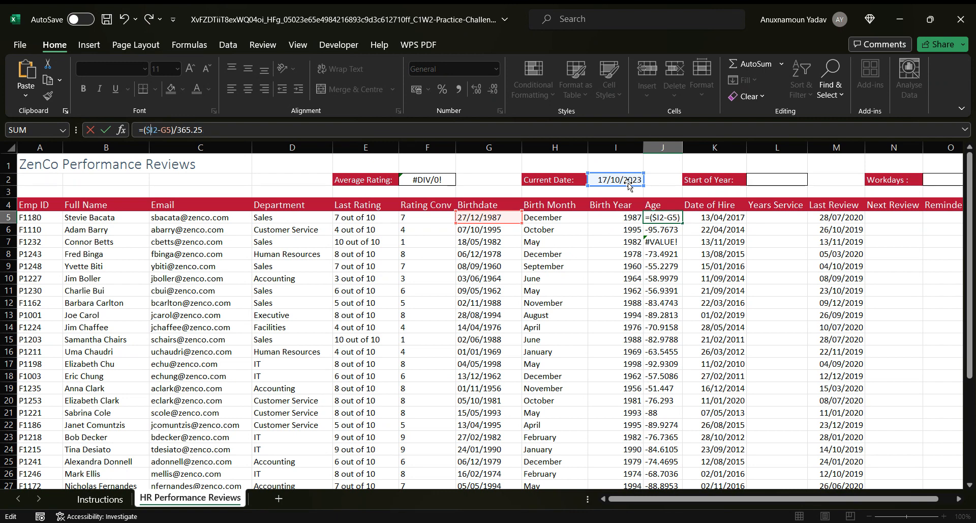
pyautogui.click(153, 132)
pyautogui.write('$')
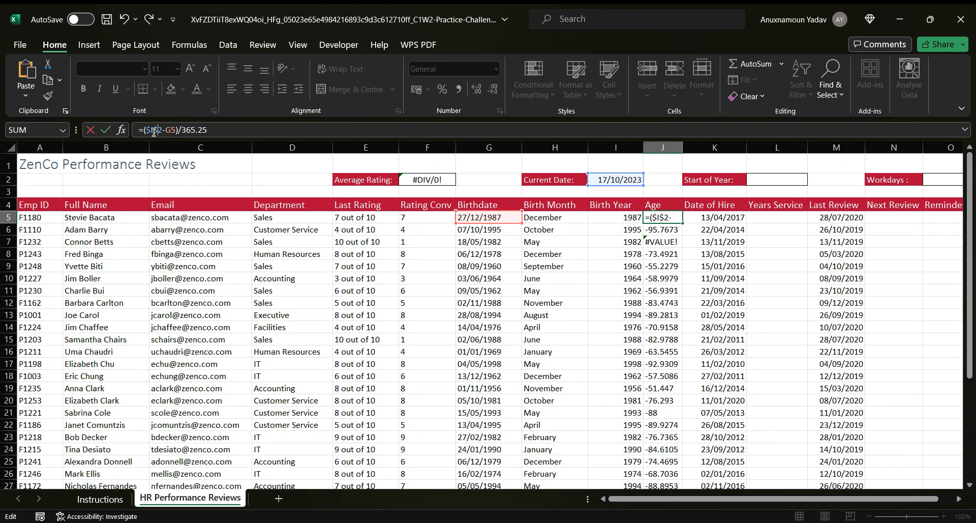
pyautogui.press('Return')
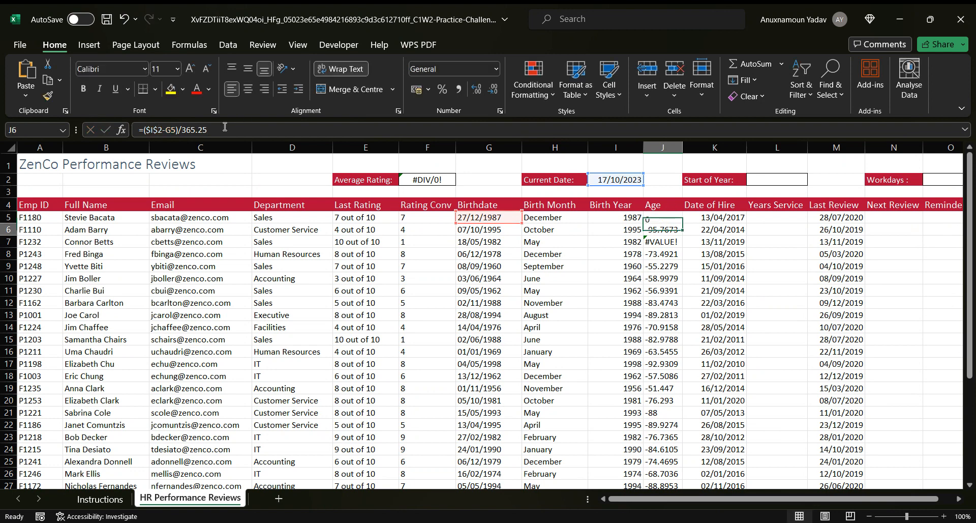
pyautogui.click(666, 215)
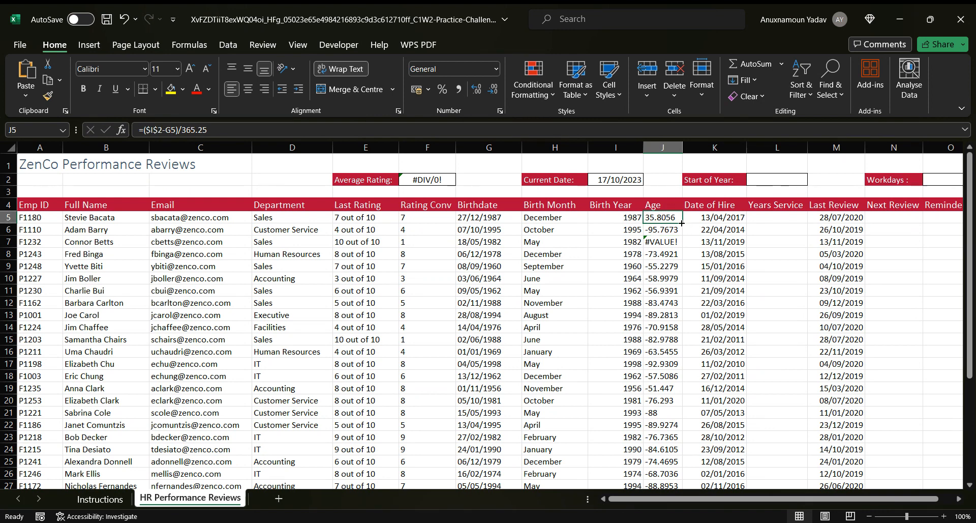
pyautogui.doubleClick(681, 223)
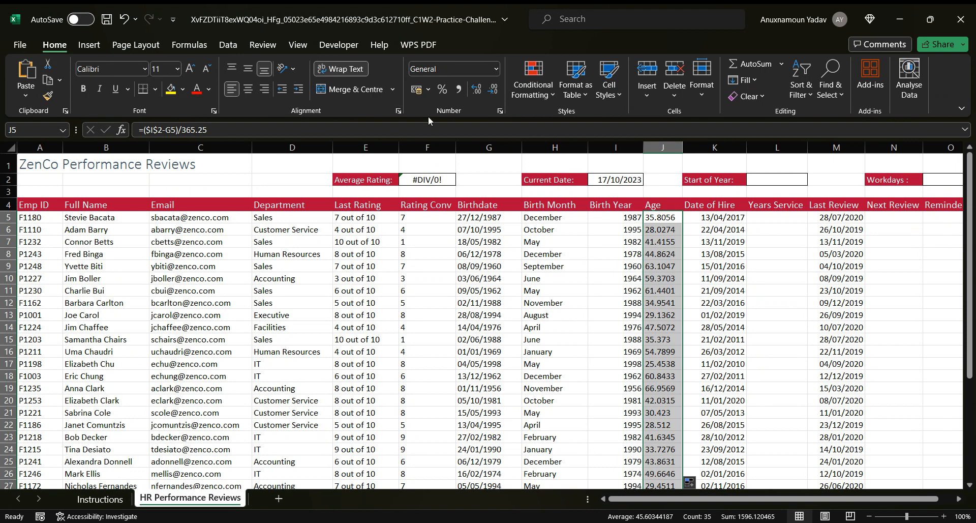
# - Reduce the Age values to one decimal place and check the formula in J5
pyautogui.click(493, 90)
pyautogui.click(493, 89)
pyautogui.click(496, 94)
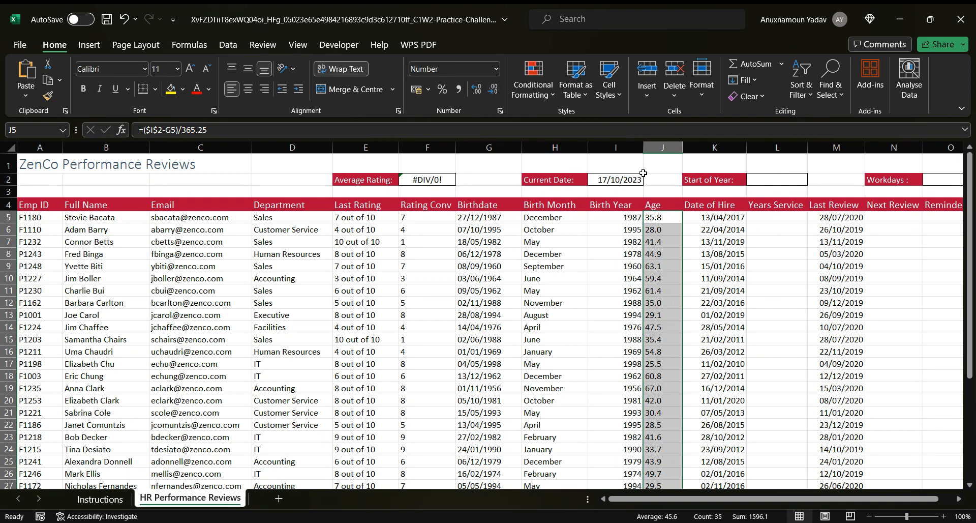
pyautogui.click(669, 180)
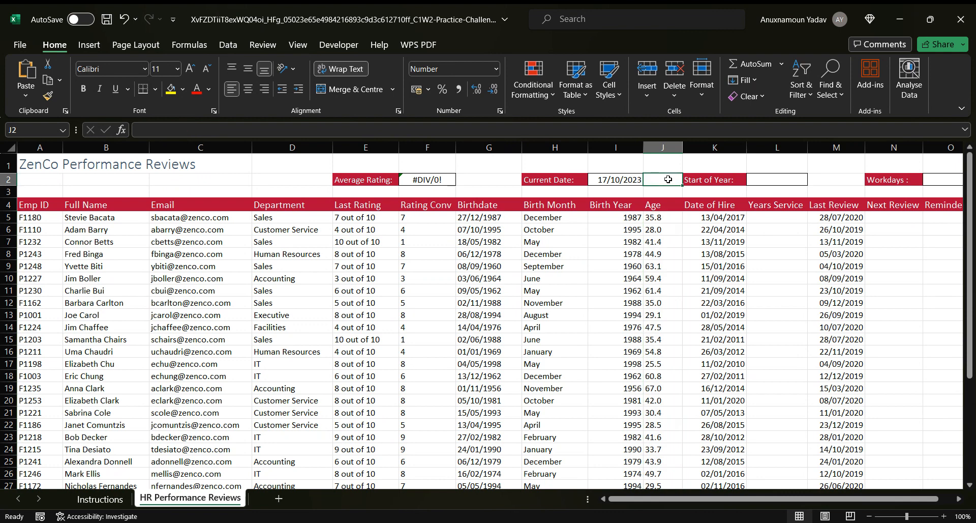
pyautogui.click(655, 220)
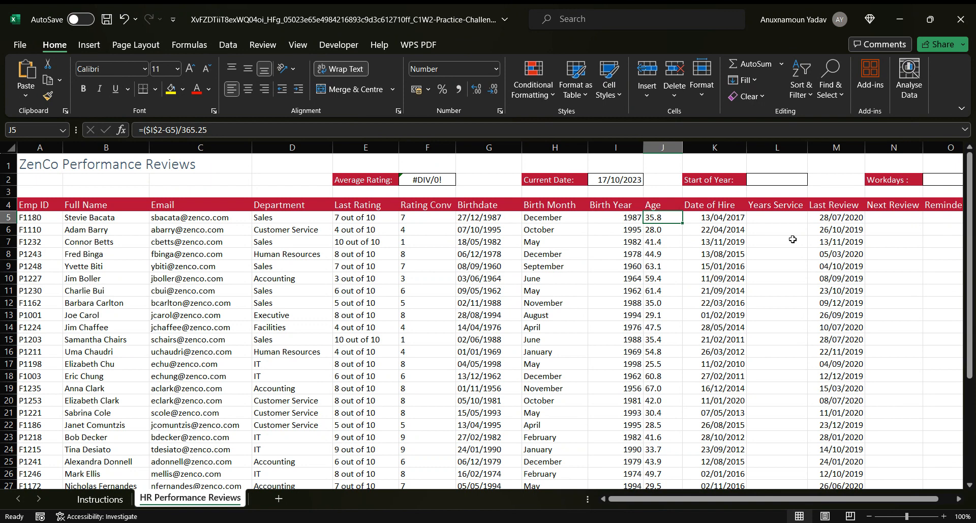
pyautogui.click(771, 216)
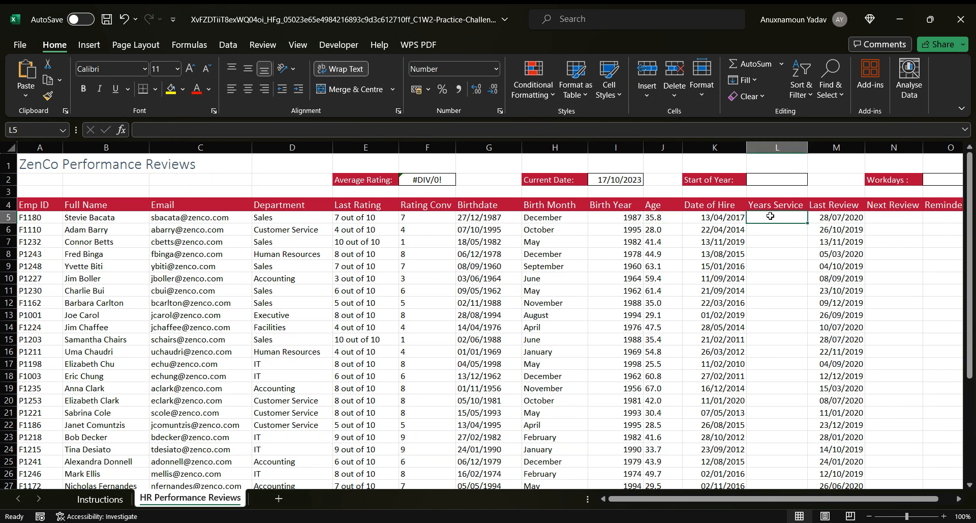
pyautogui.write('=')
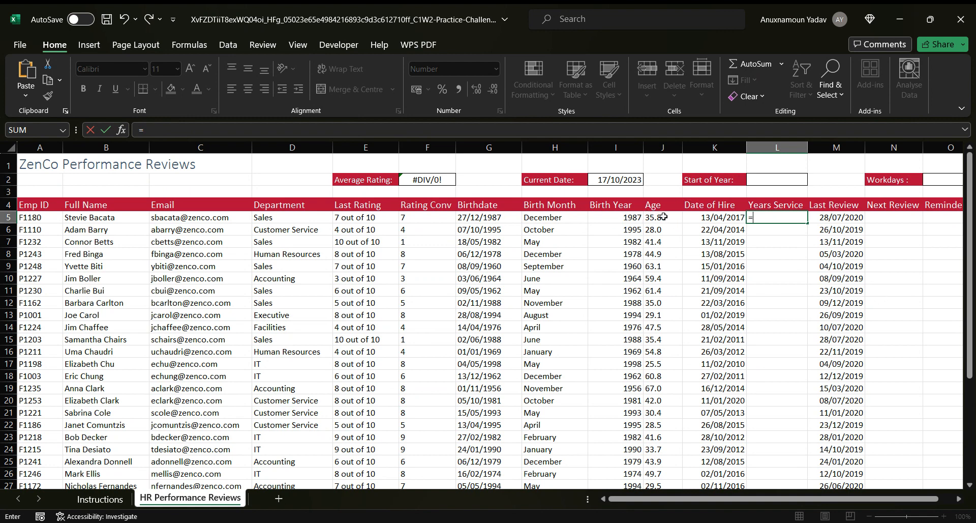
pyautogui.press('Escape')
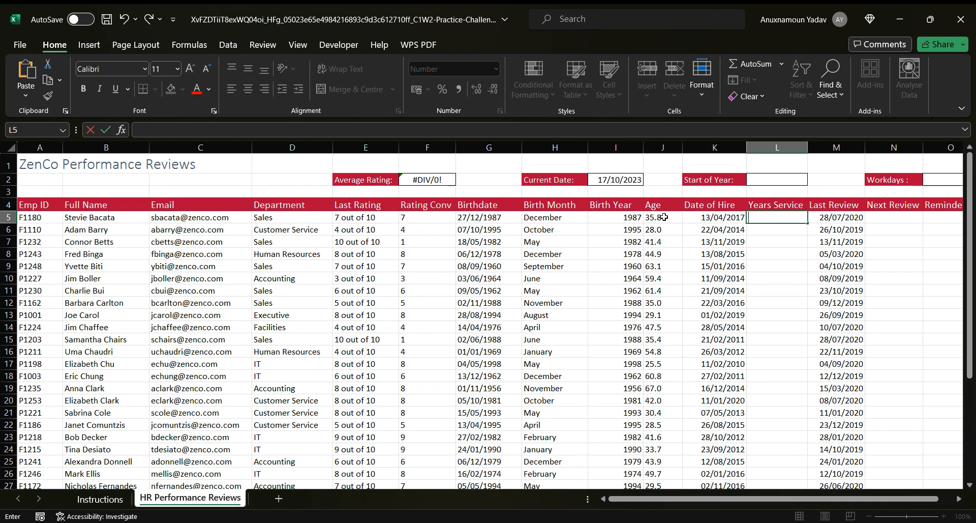
pyautogui.click(662, 217)
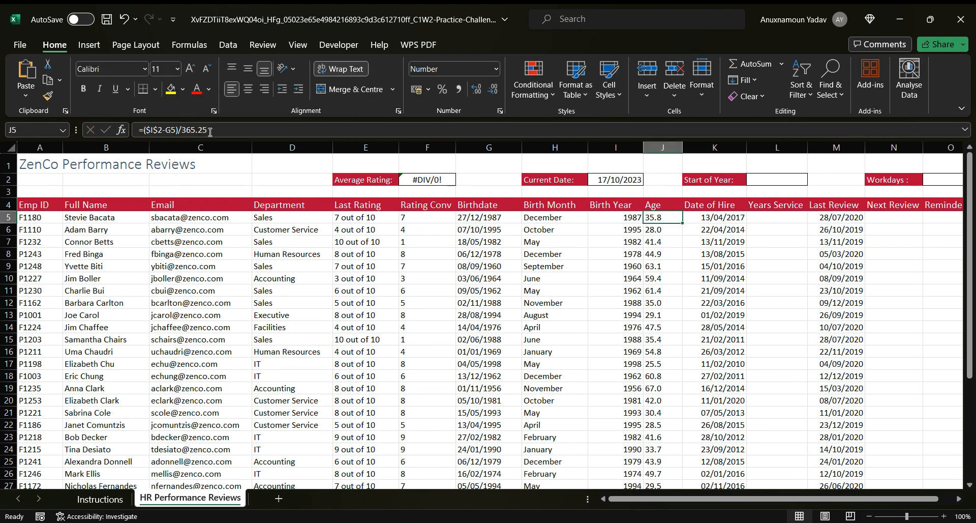
pyautogui.moveTo(210, 132); pyautogui.dragTo(136, 125)
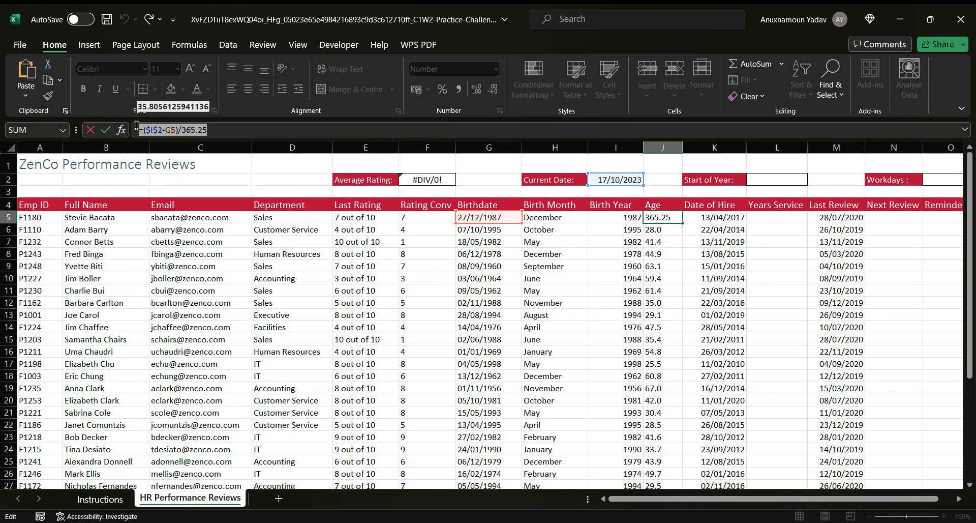
pyautogui.click(751, 162)
pyautogui.press('BackSpace')
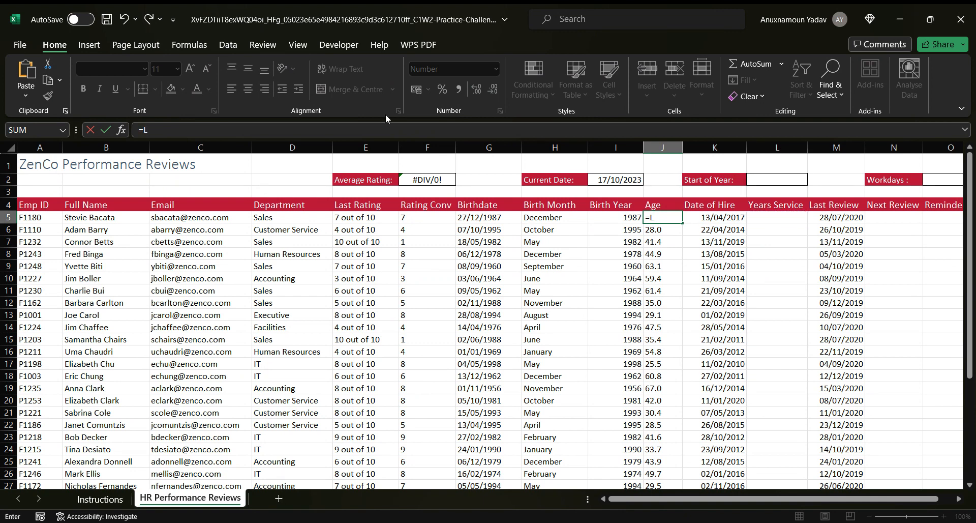
pyautogui.press('BackSpace')
pyautogui.press('BackSpace')
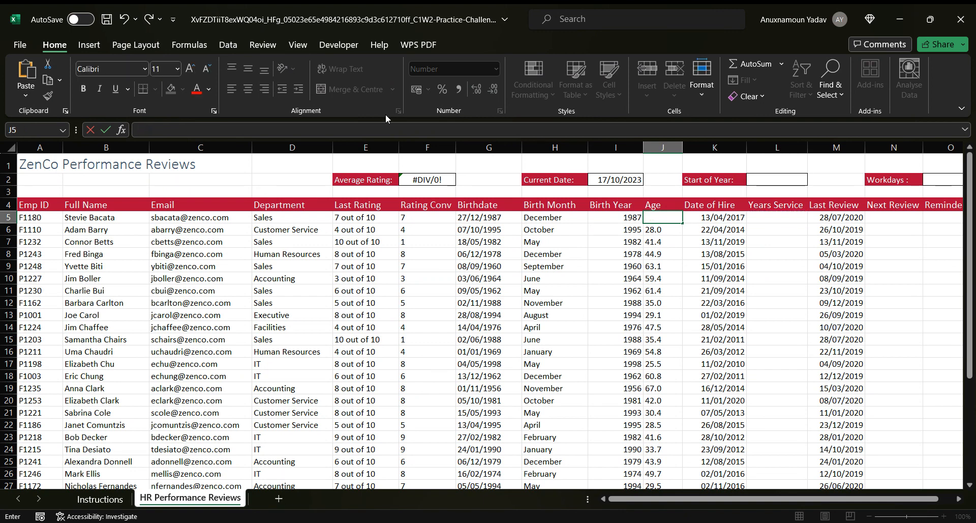
pyautogui.click(762, 222)
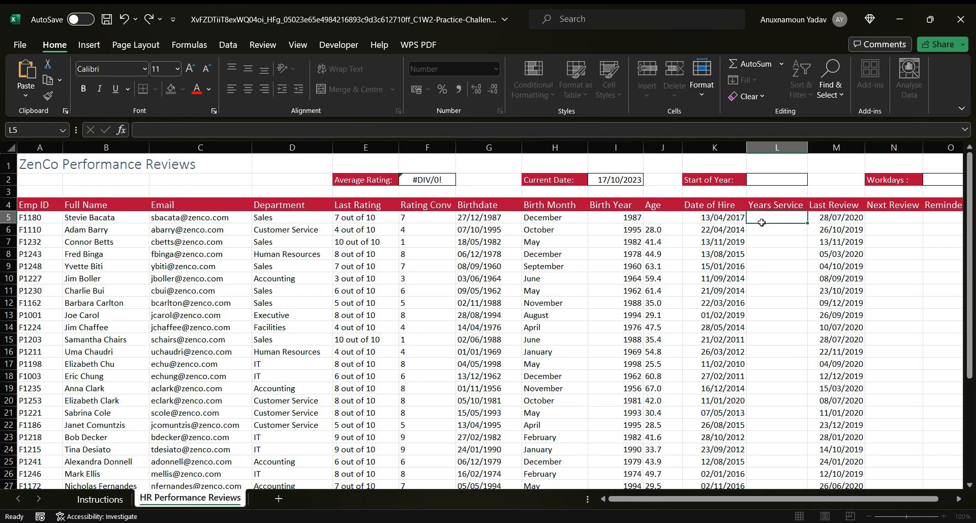
pyautogui.click(652, 232)
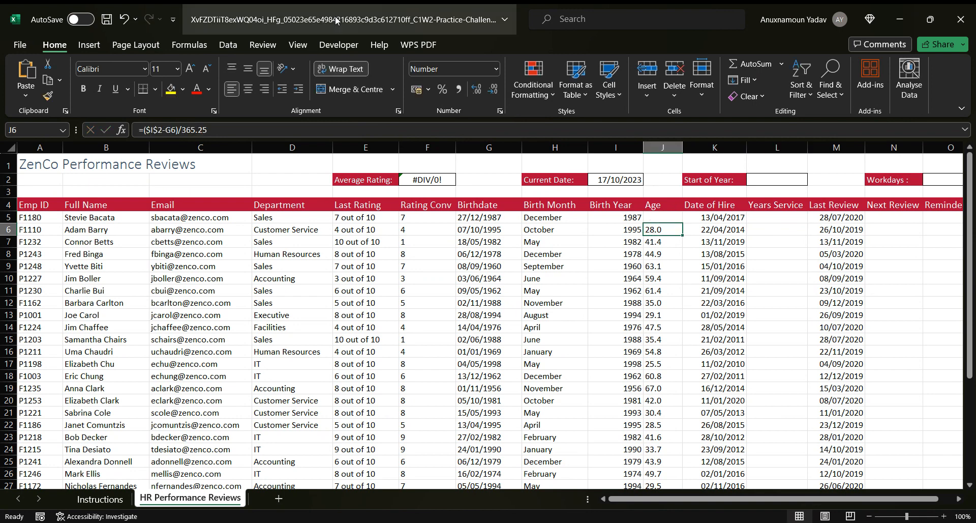
pyautogui.click(127, 18)
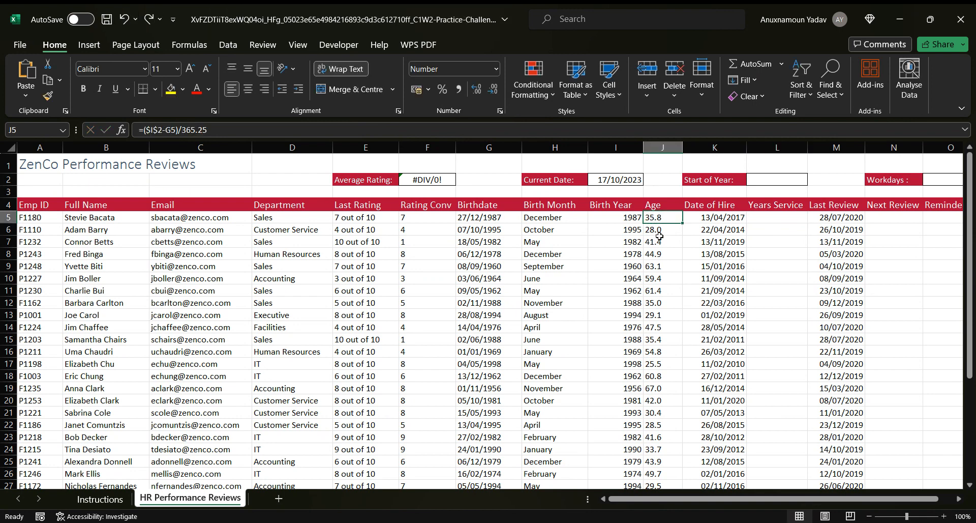
# - Calculate years of service in L5 with =($I$2-K5)/365.25 and fill the formula down the Years Service column
pyautogui.click(776, 216)
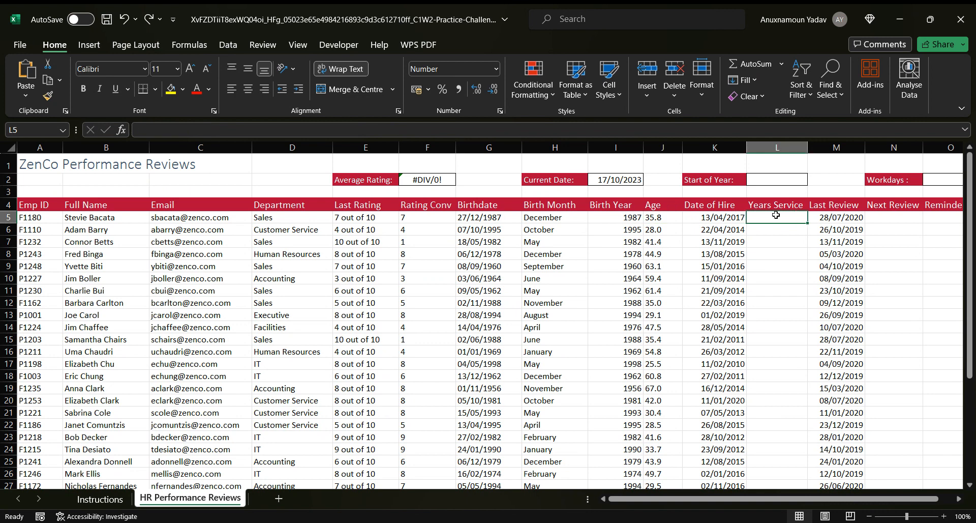
pyautogui.click(205, 127)
pyautogui.write('=($I$2-G5)/365.25')
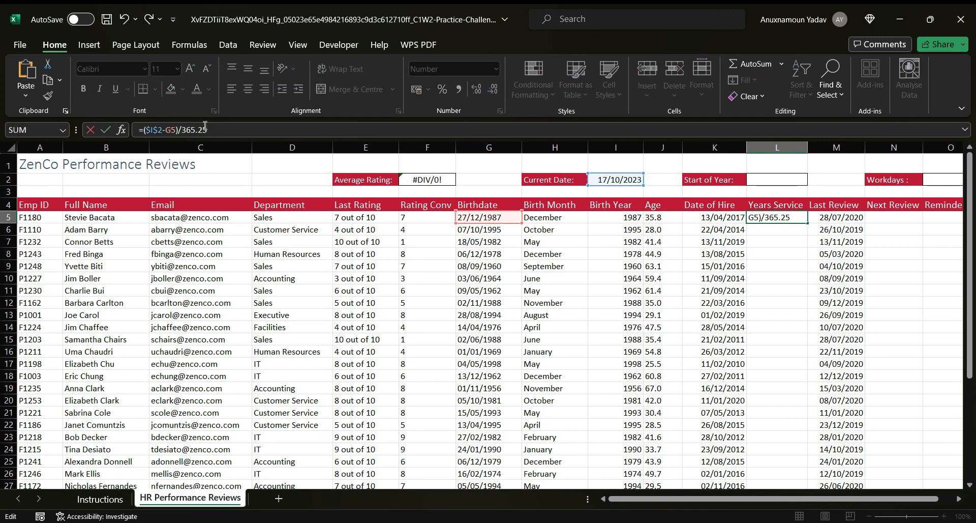
pyautogui.click(176, 128)
pyautogui.press('BackSpace')
pyautogui.press('BackSpace')
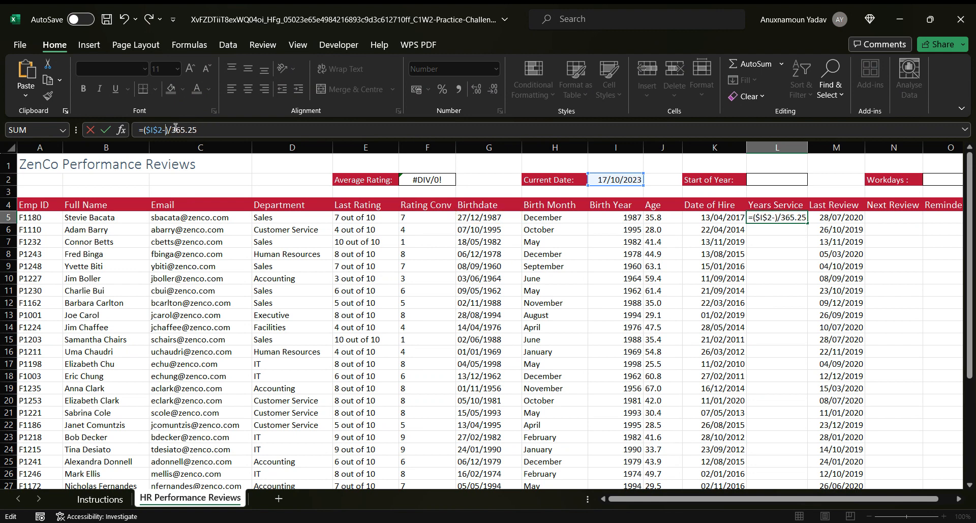
pyautogui.click(712, 217)
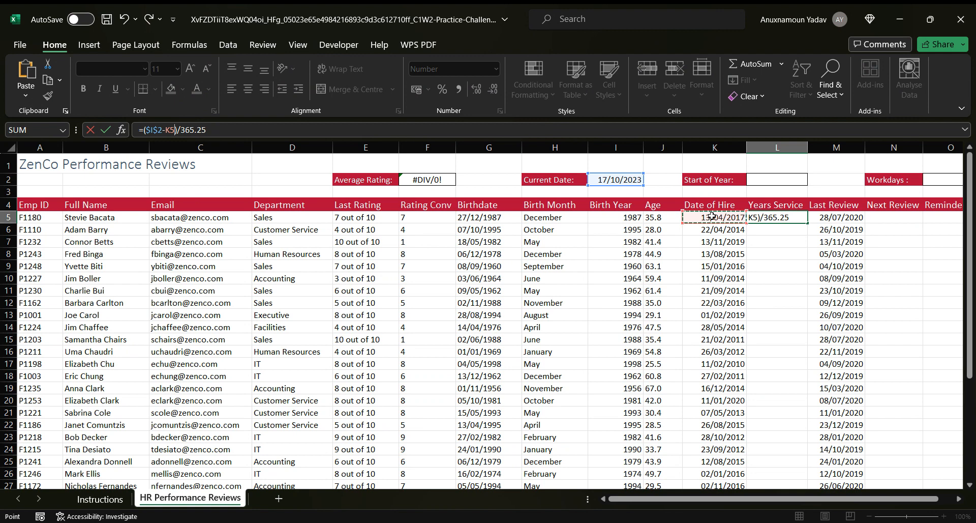
pyautogui.click(239, 128)
pyautogui.press('Return')
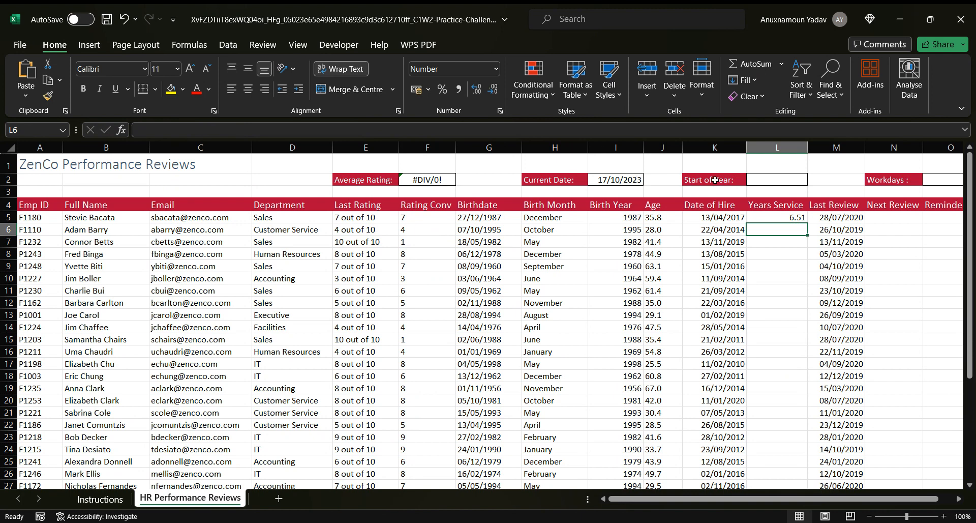
pyautogui.click(794, 218)
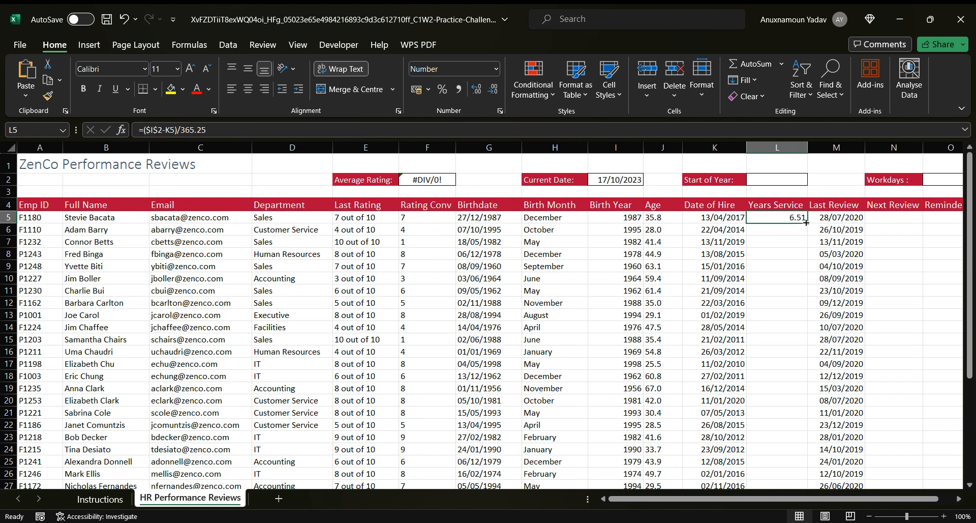
pyautogui.doubleClick(806, 222)
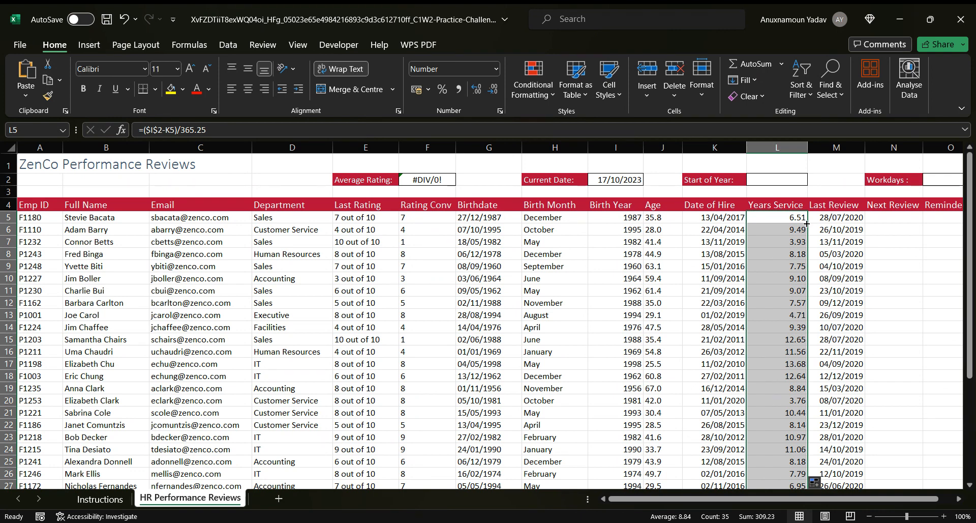
# - Try calculating the first Next Review date in N5 with =M5+1
pyautogui.moveTo(700, 499); pyautogui.dragTo(726, 495)
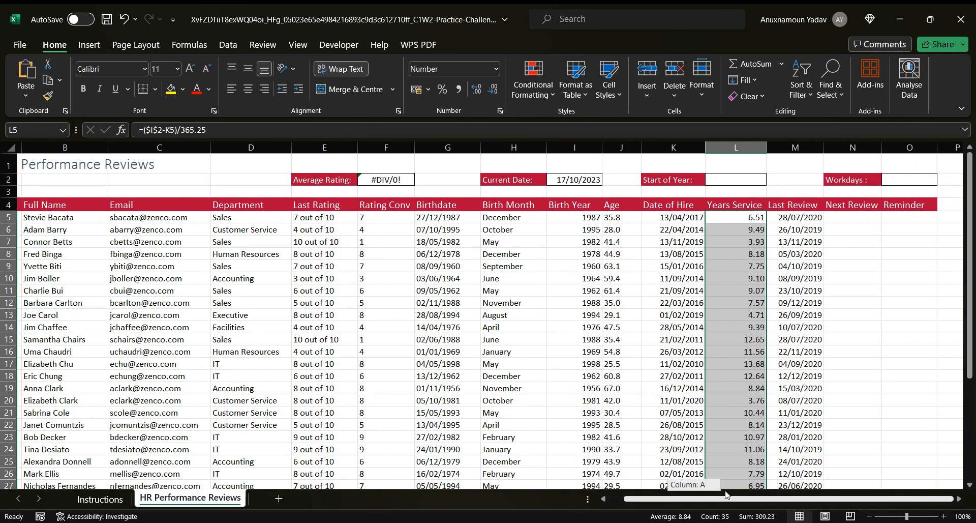
pyautogui.click(840, 218)
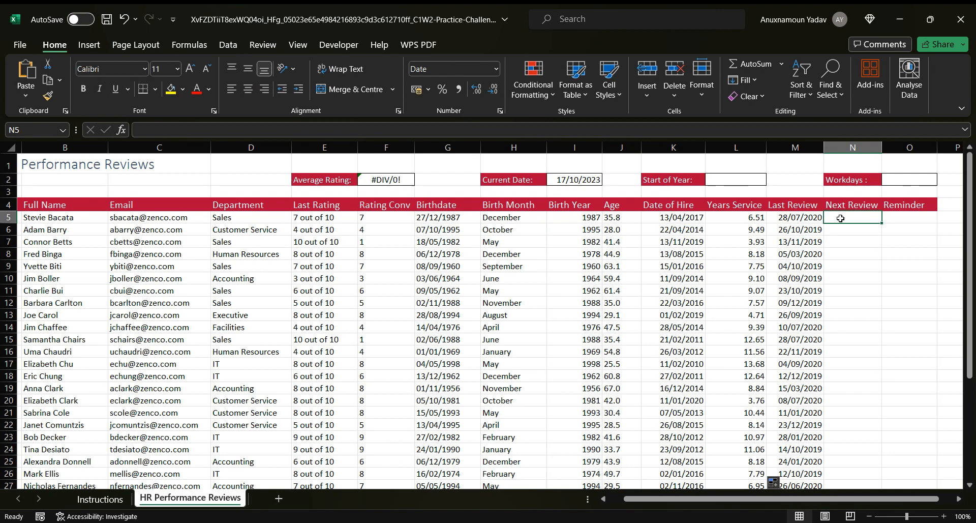
pyautogui.write('=')
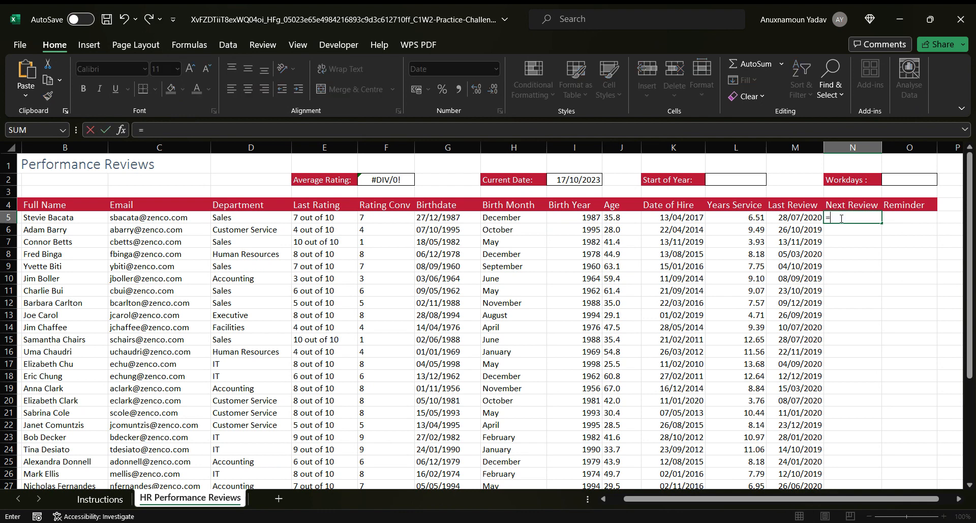
pyautogui.click(800, 214)
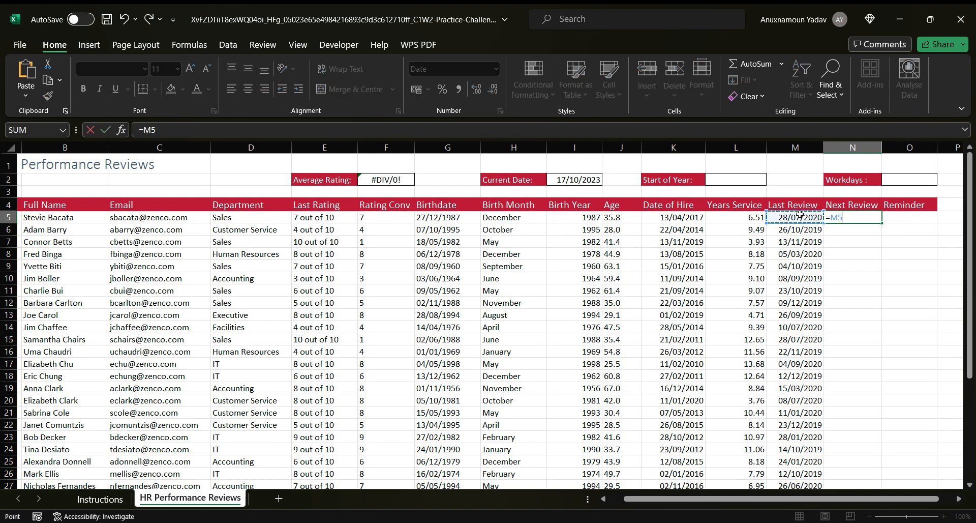
pyautogui.write('+1')
pyautogui.press('Return')
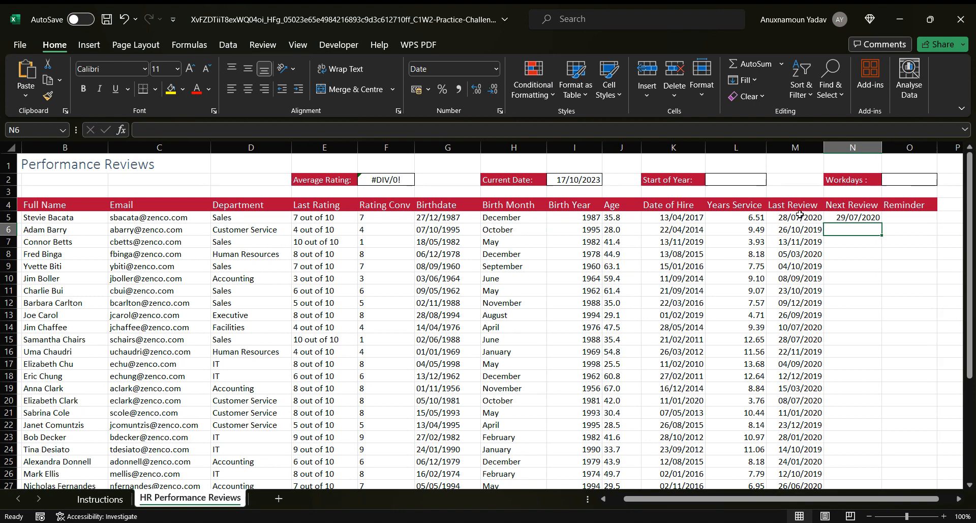
# - Replace the N5 formula with a DATE function whose year argument is YEAR(M5)+1
pyautogui.click(857, 219)
pyautogui.click(186, 128)
pyautogui.press('BackSpace')
pyautogui.press('BackSpace')
pyautogui.press('BackSpace')
pyautogui.press('BackSpace')
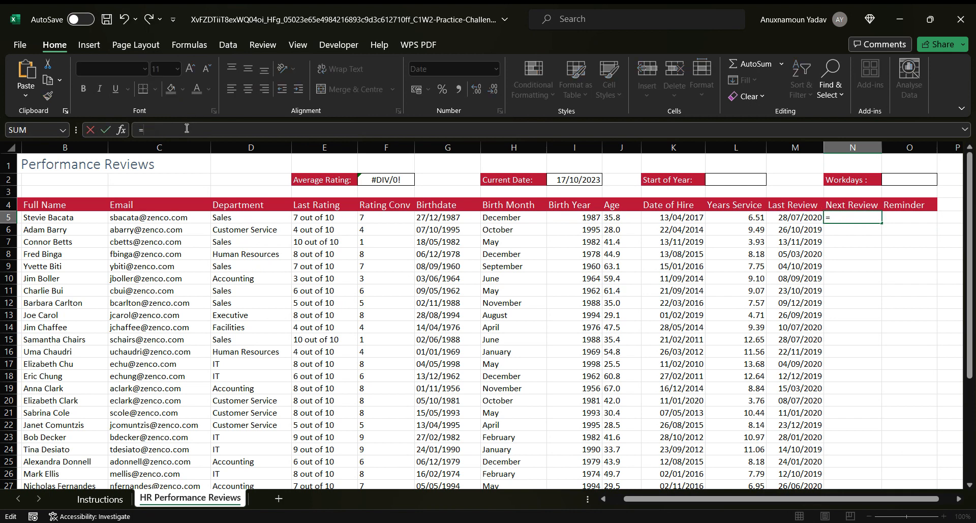
pyautogui.write('DATE(')
pyautogui.write('y')
pyautogui.press('Tab')
pyautogui.click(810, 217)
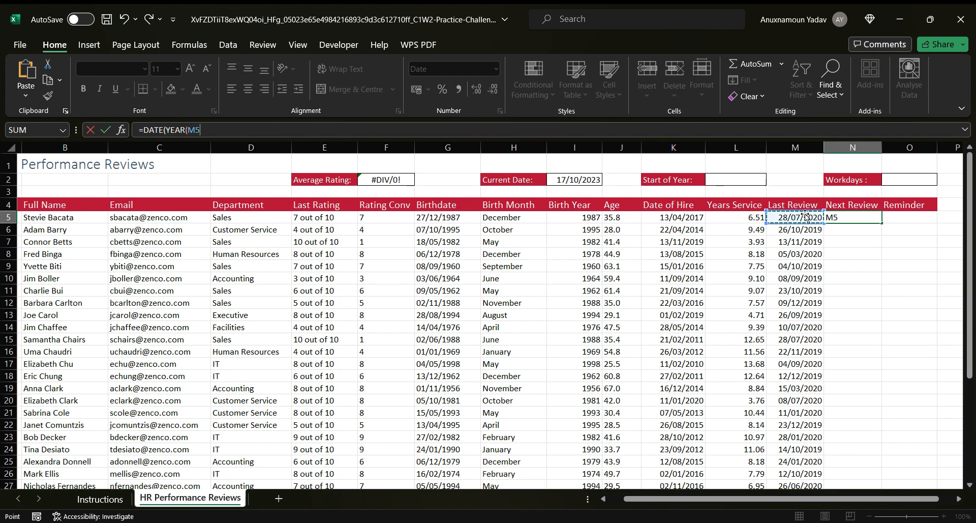
pyautogui.write(')+')
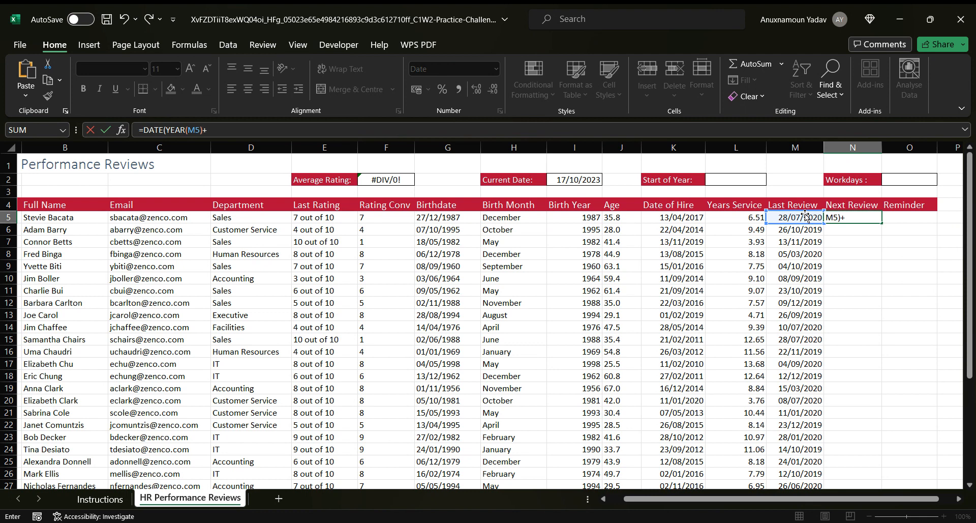
pyautogui.write('1,m')
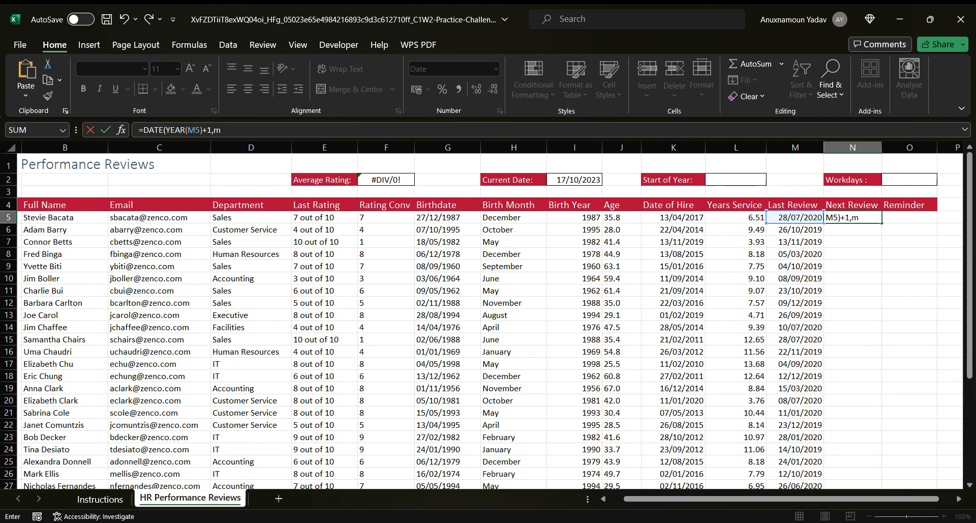
# - Add MONTH(M5) as the month argument of the DATE formula in N5
pyautogui.doubleClick(217, 130)
pyautogui.click(228, 128)
pyautogui.press('BackSpace')
pyautogui.write('mont')
pyautogui.press('Tab')
pyautogui.click(796, 216)
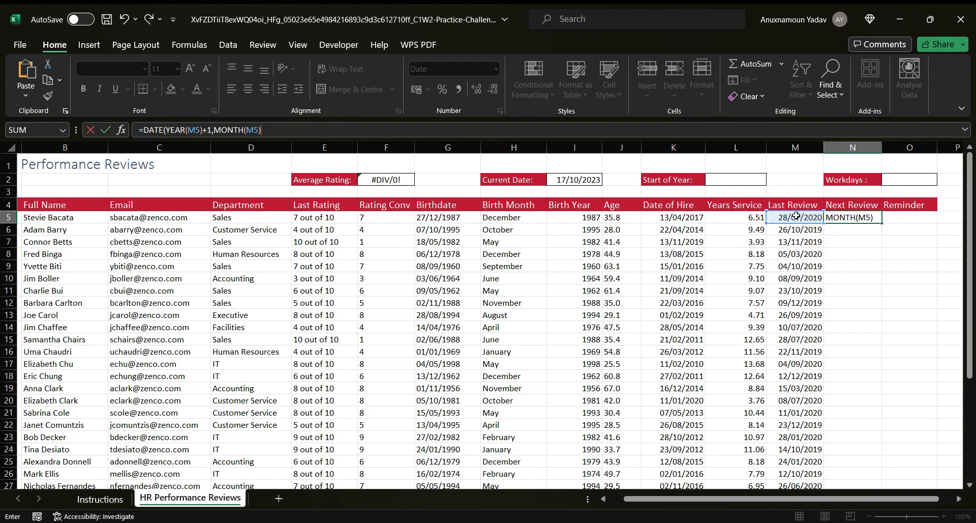
# - Finish the N5 formula with DAY(M5) as the day argument and fill it down the Next Review column
pyautogui.write('day')
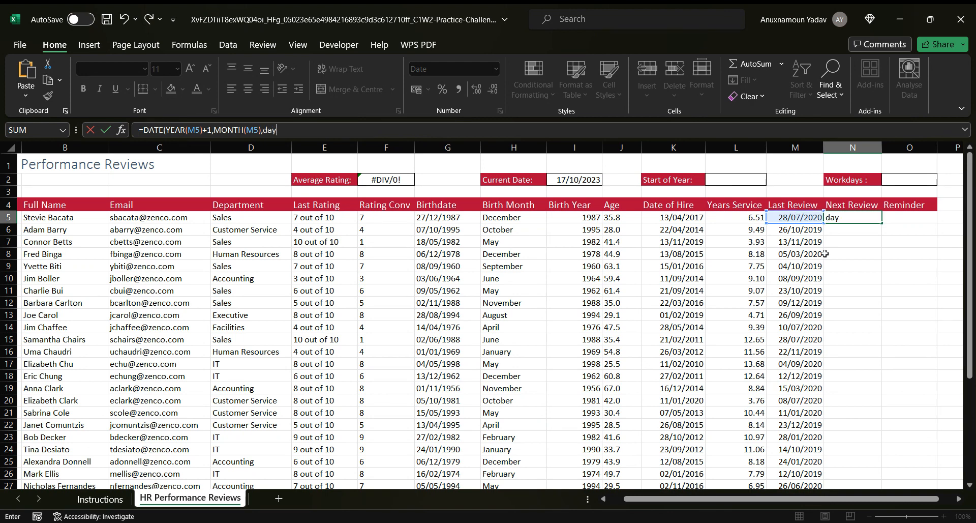
pyautogui.write('(')
pyautogui.click(789, 216)
pyautogui.write(')')
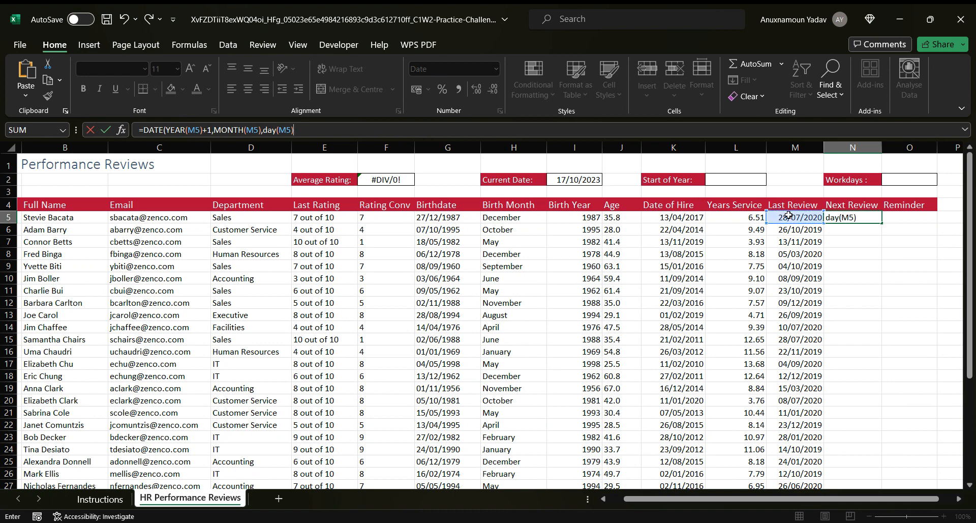
pyautogui.write(')')
pyautogui.press('Return')
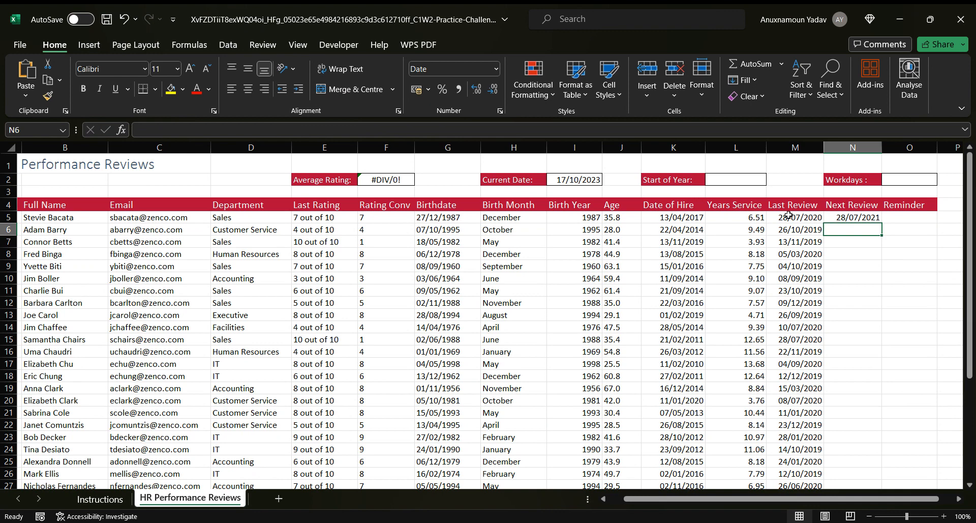
pyautogui.click(865, 217)
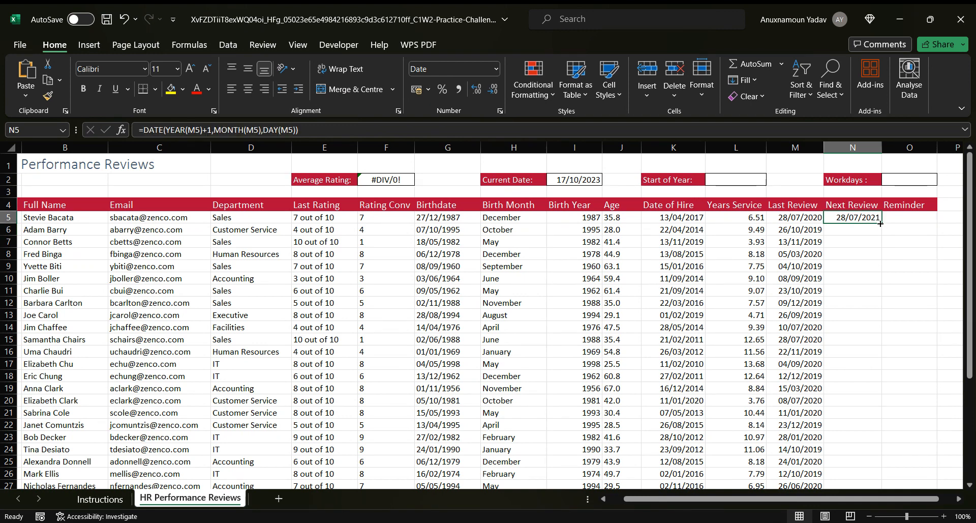
pyautogui.doubleClick(883, 224)
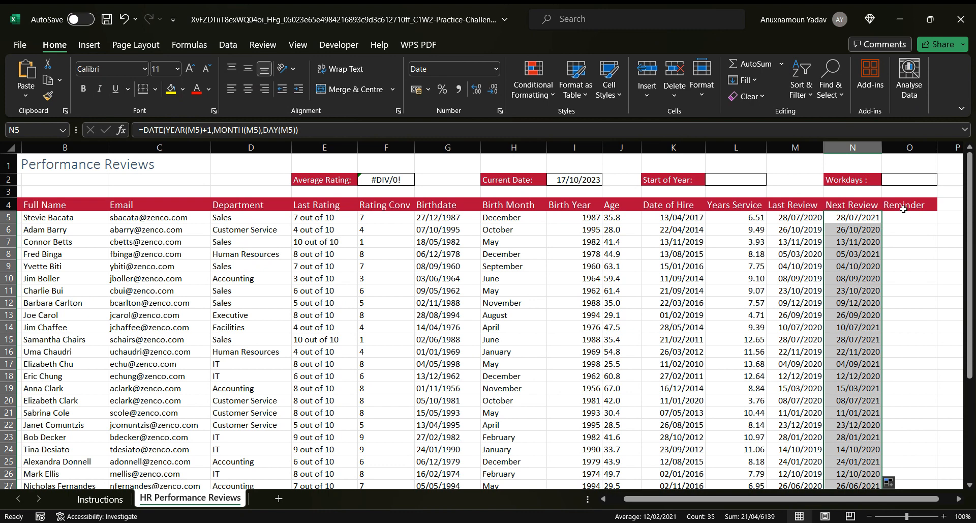
# - Calculate the first Reminder date in O5 with the formula =EOMONTH(N5,1)
pyautogui.click(897, 217)
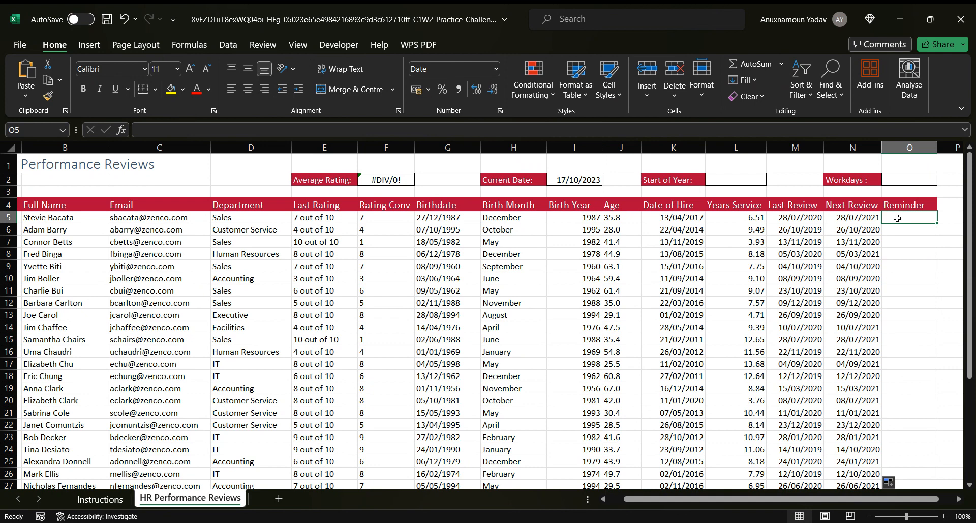
pyautogui.click(374, 131)
pyautogui.write('=')
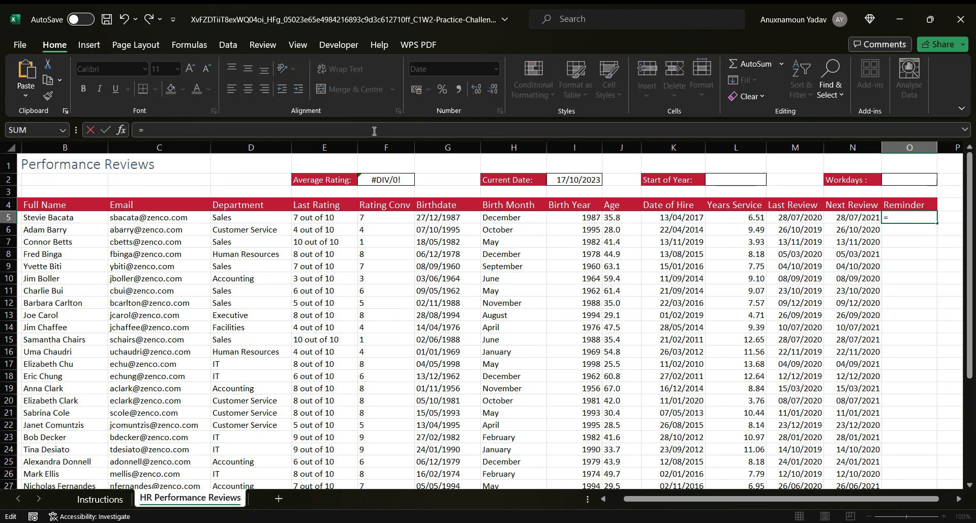
pyautogui.write('Ep')
pyautogui.press('BackSpace')
pyautogui.write('O')
pyautogui.press('Tab')
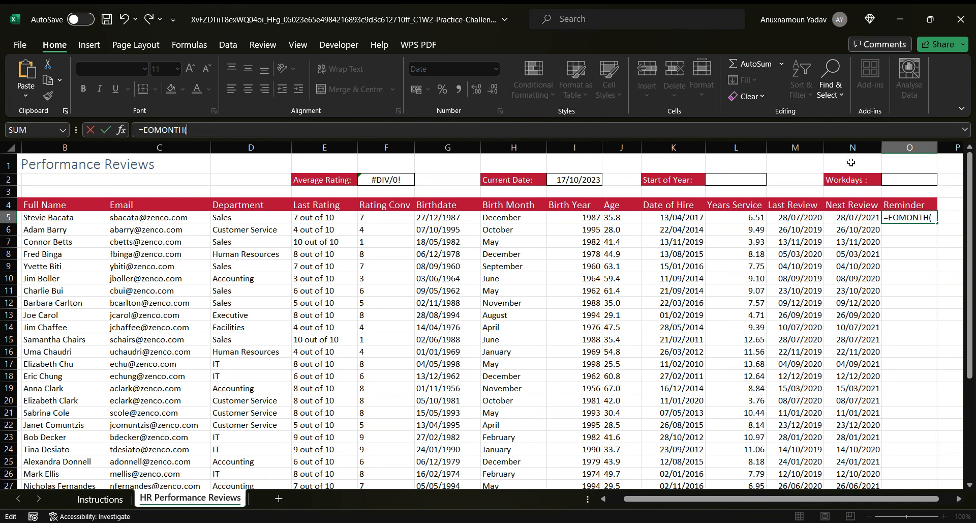
pyautogui.click(848, 219)
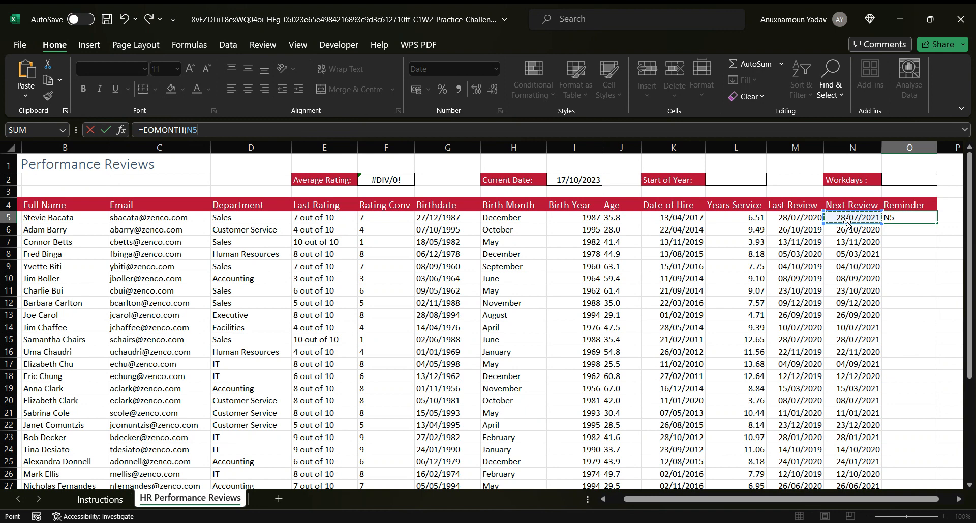
pyautogui.write(',')
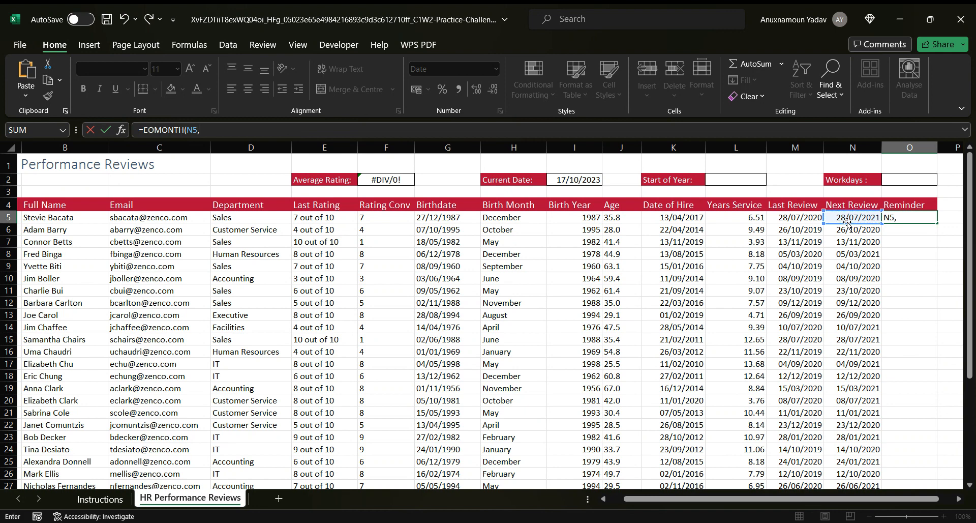
pyautogui.write('1)')
pyautogui.press('Return')
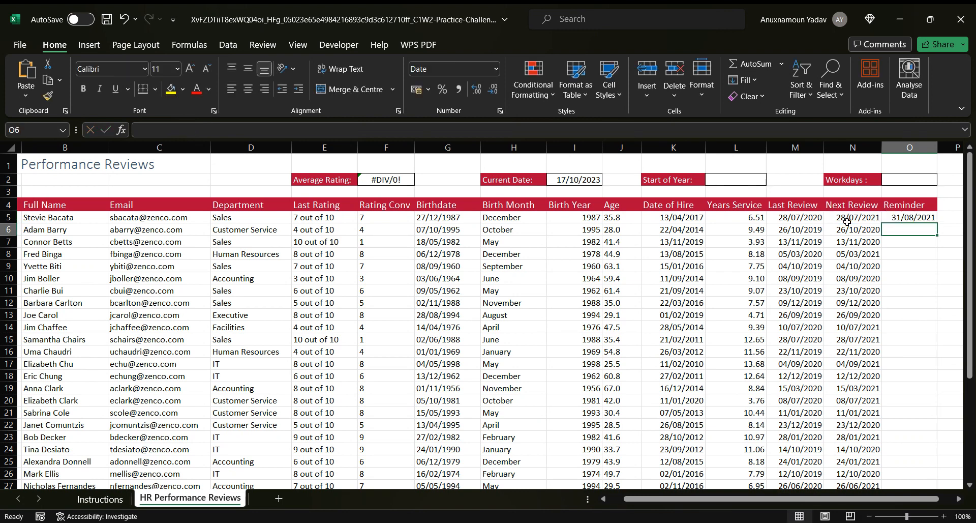
# - Change the months argument of the EOMONTH formula in O5 to -1
pyautogui.click(923, 216)
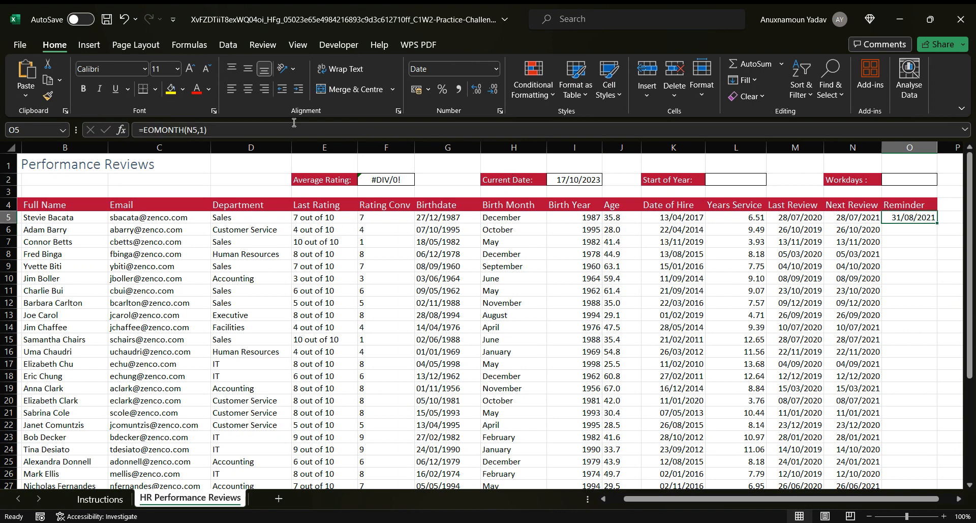
pyautogui.click(202, 129)
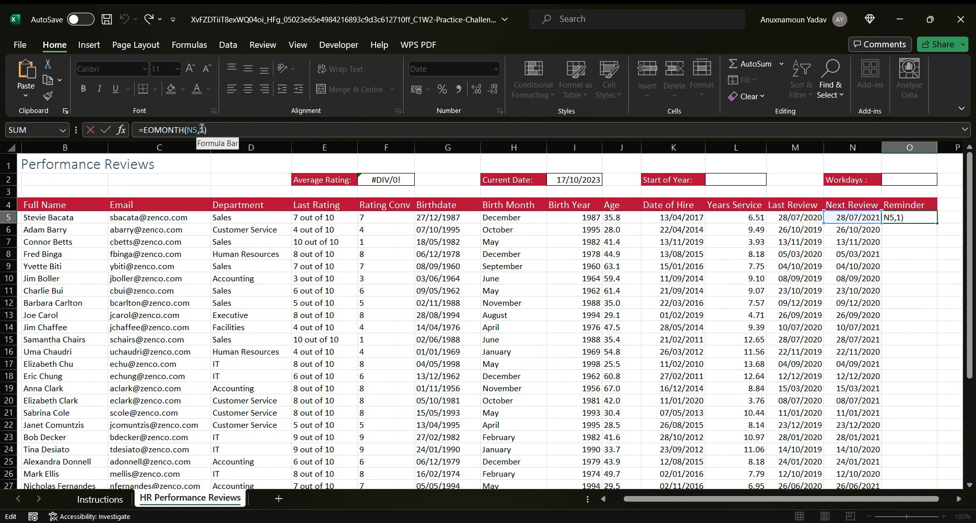
pyautogui.write('-')
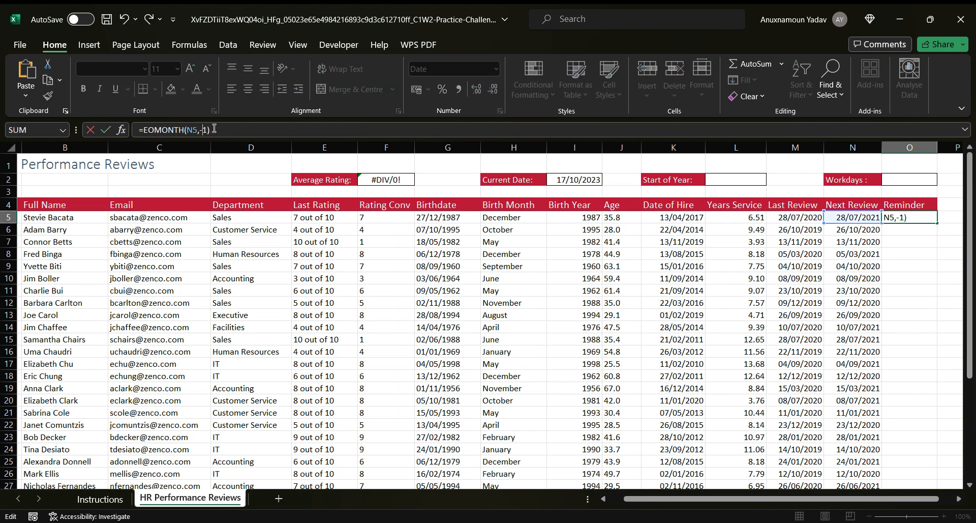
pyautogui.press('Return')
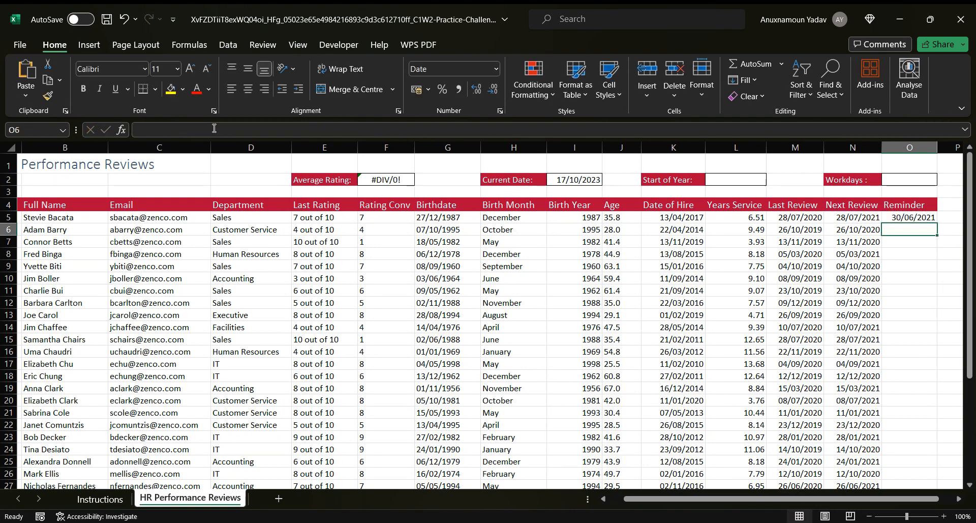
# - Extend the O5 formula to =EOMONTH(N5,-1)+1 and fill it down the Reminder column
pyautogui.click(911, 220)
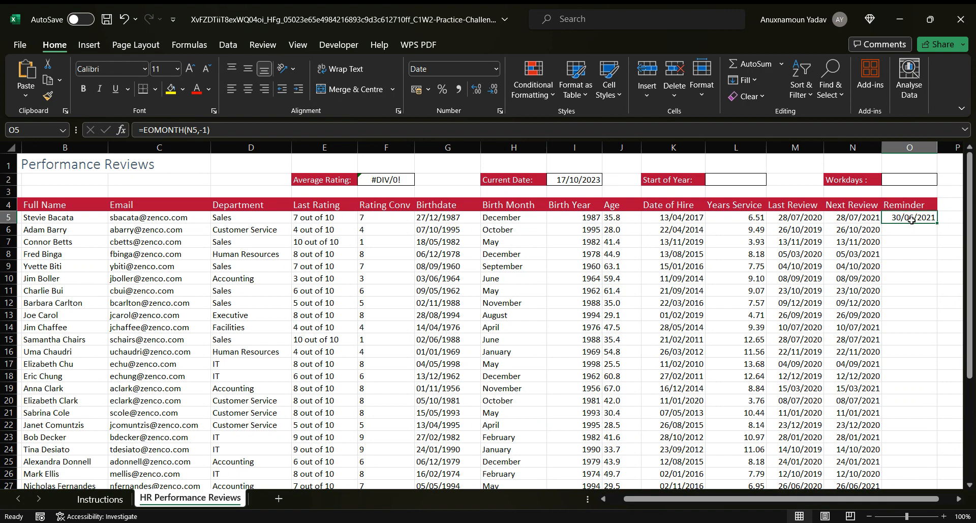
pyautogui.click(251, 128)
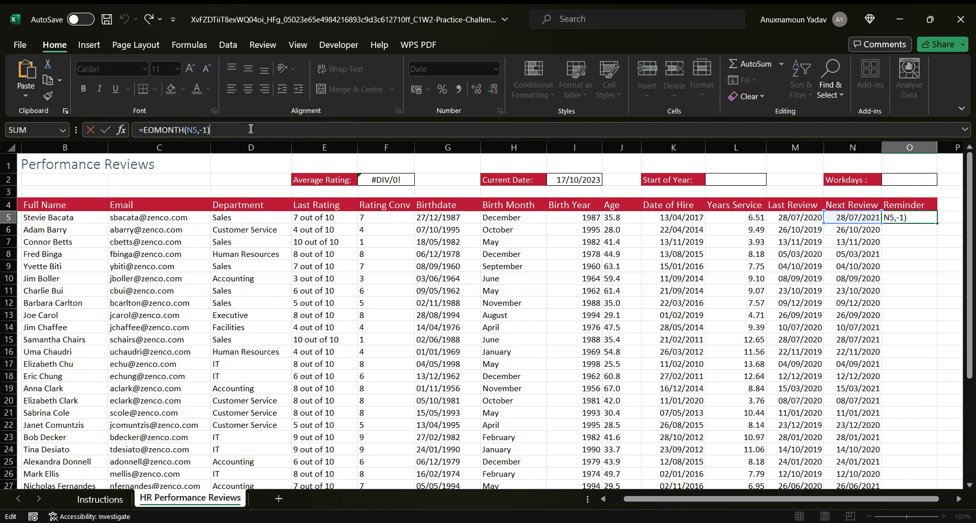
pyautogui.write('+1')
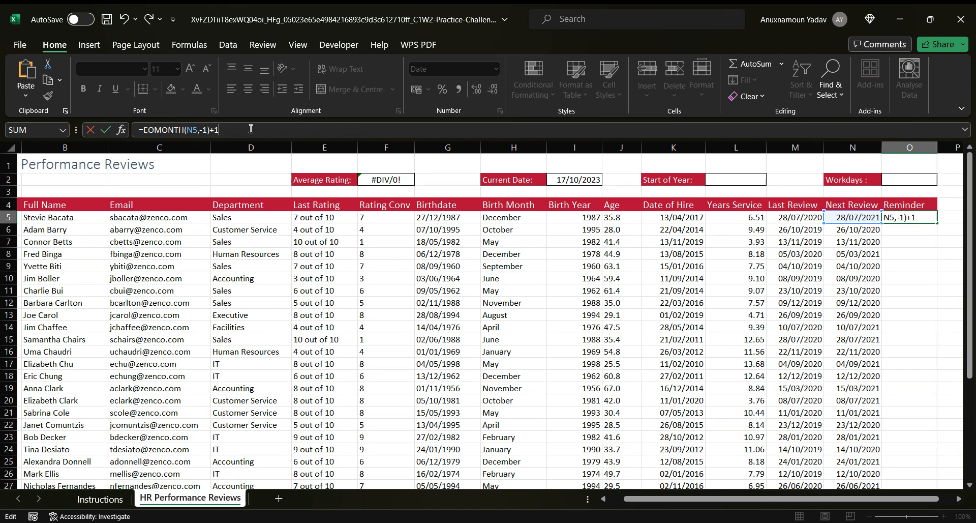
pyautogui.press('Return')
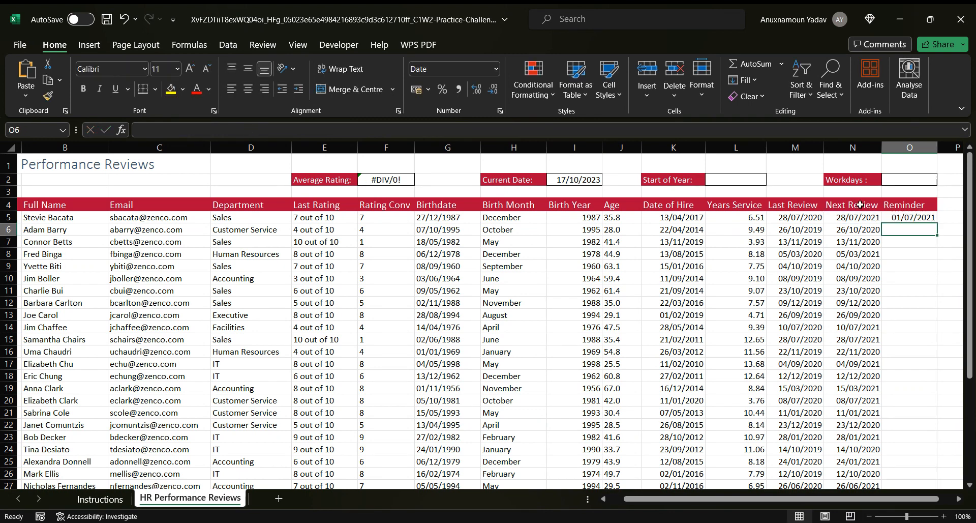
pyautogui.moveTo(923, 218); pyautogui.dragTo(834, 217)
pyautogui.doubleClick(846, 224)
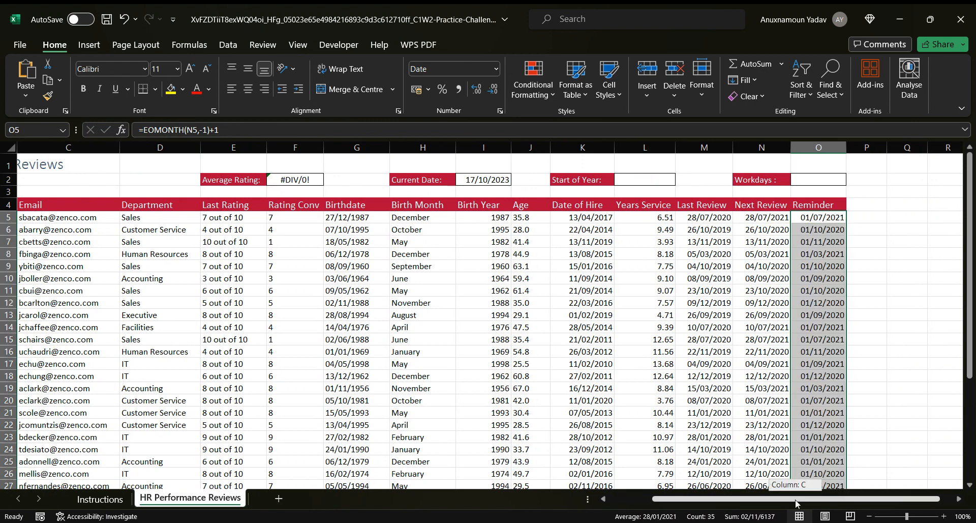
# - Wrap the N5 DATE formula in WORKDAY with 0 as the days argument and fill it down the Next Review column
pyautogui.hscroll(-3, 795, 499)
pyautogui.click(894, 220)
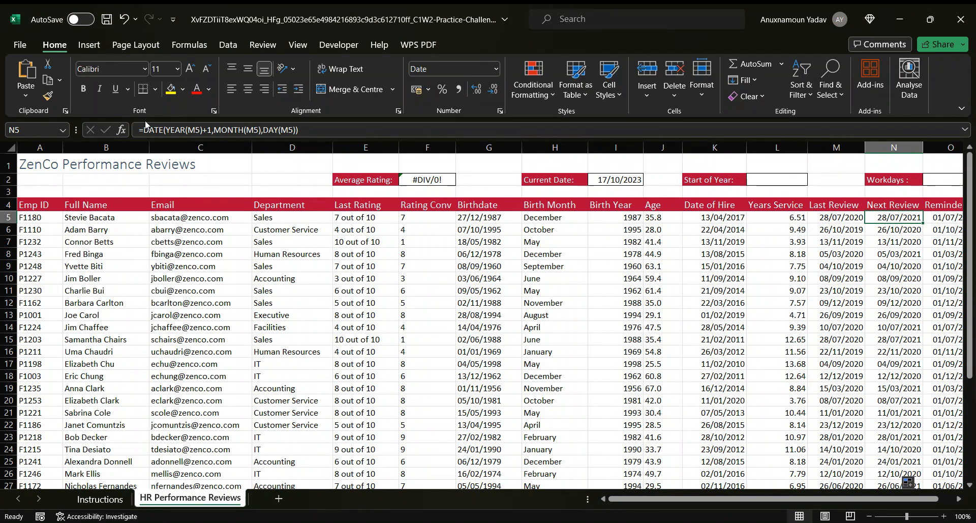
pyautogui.click(145, 129)
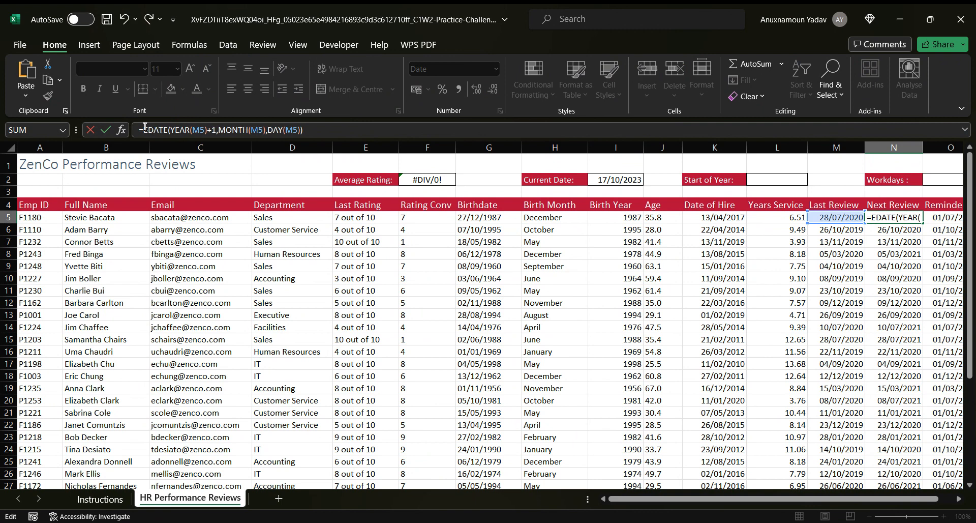
pyautogui.write('Wo')
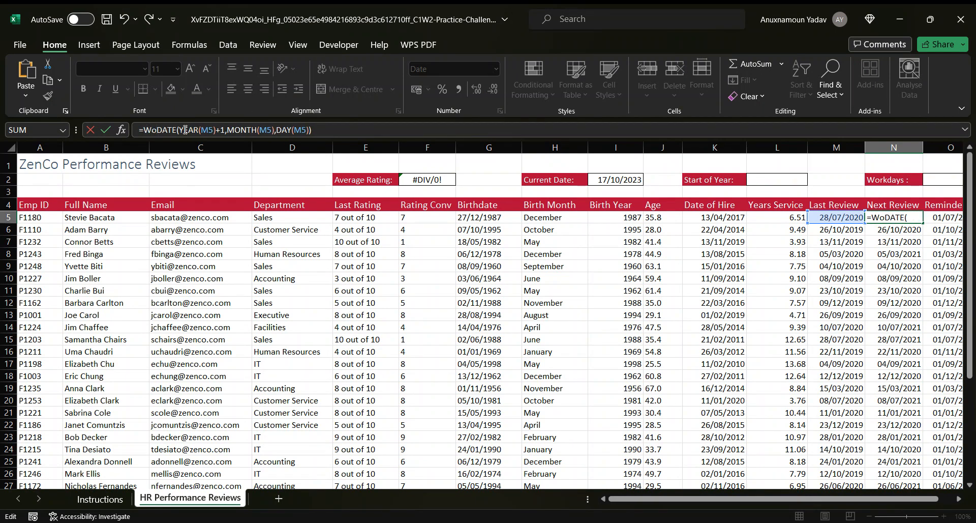
pyautogui.press('Tab')
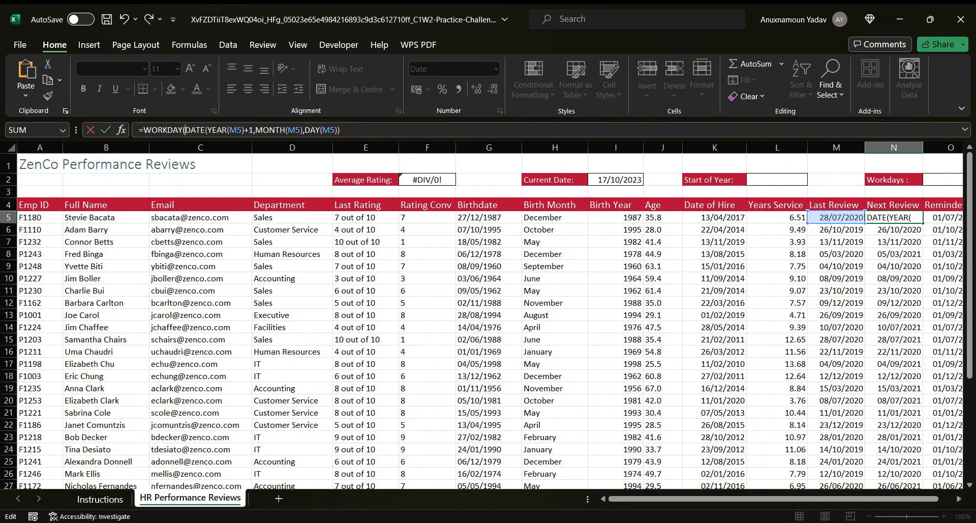
pyautogui.click(361, 132)
pyautogui.write(',0)')
pyautogui.press('Return')
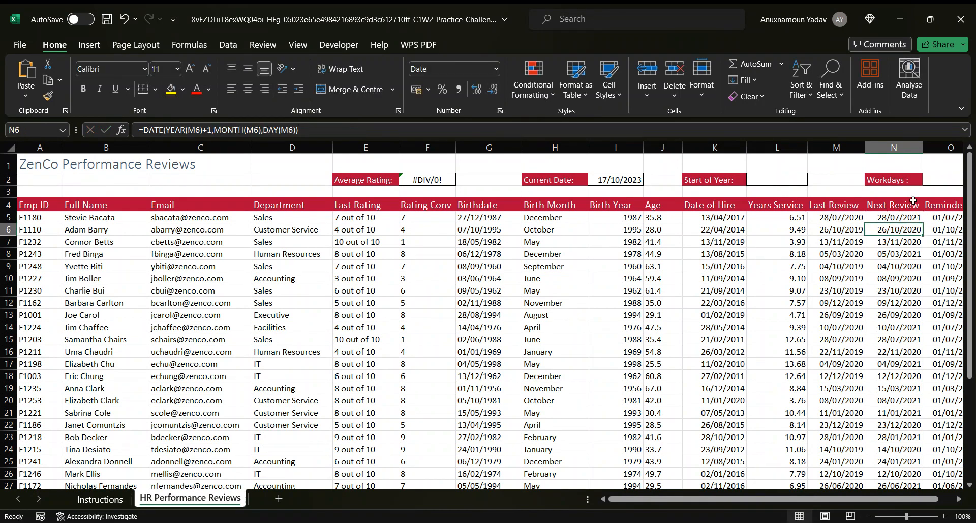
pyautogui.click(903, 217)
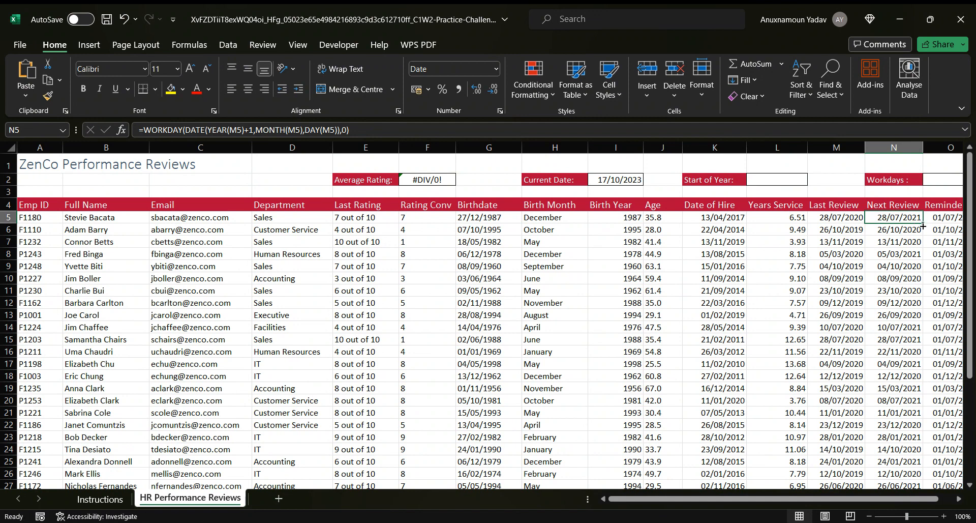
pyautogui.doubleClick(925, 222)
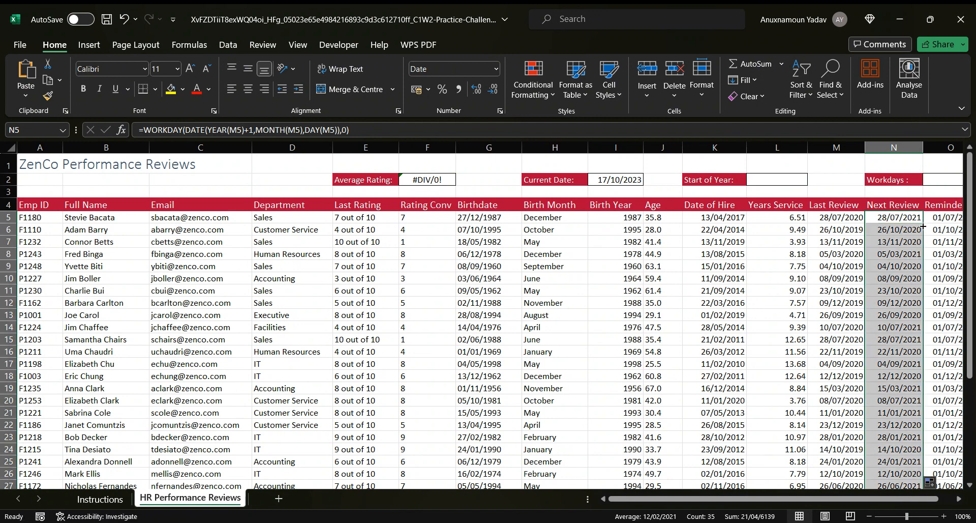
# - Begin a DATE formula in the Start of Year cell L2, with the YEAR function as its year argument
pyautogui.moveTo(687, 497); pyautogui.dragTo(702, 497)
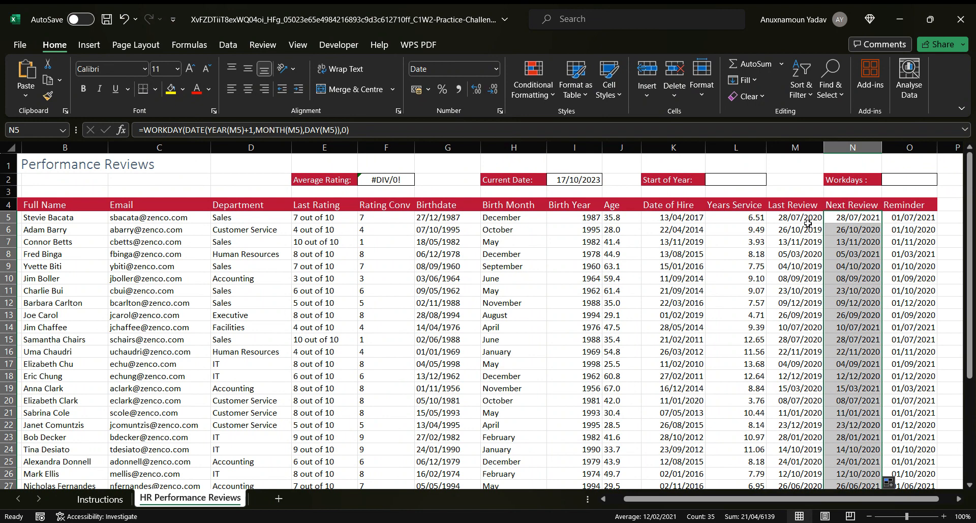
pyautogui.click(750, 182)
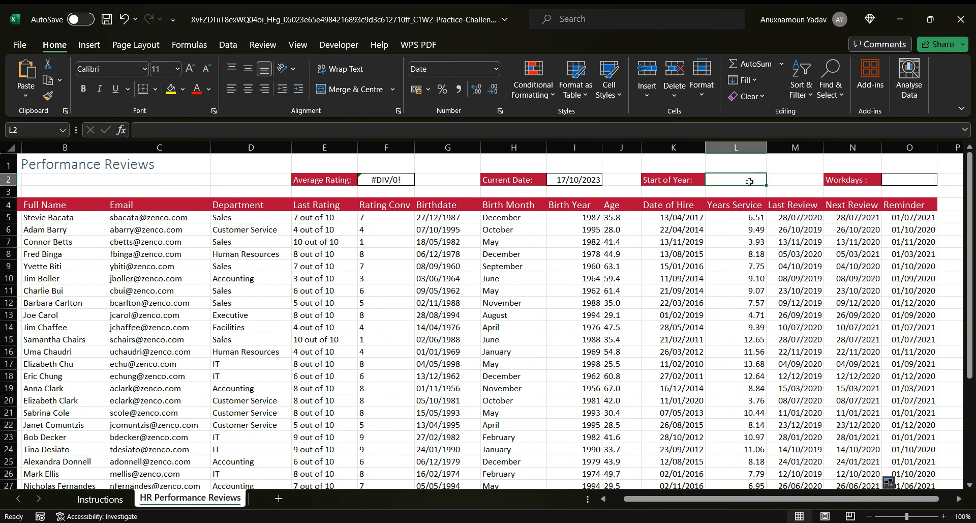
pyautogui.write('=')
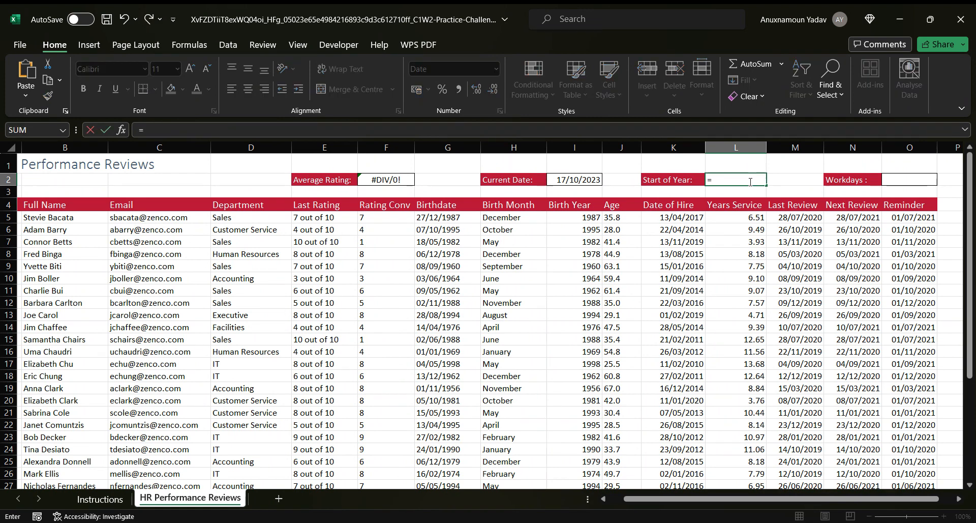
pyautogui.press('Escape')
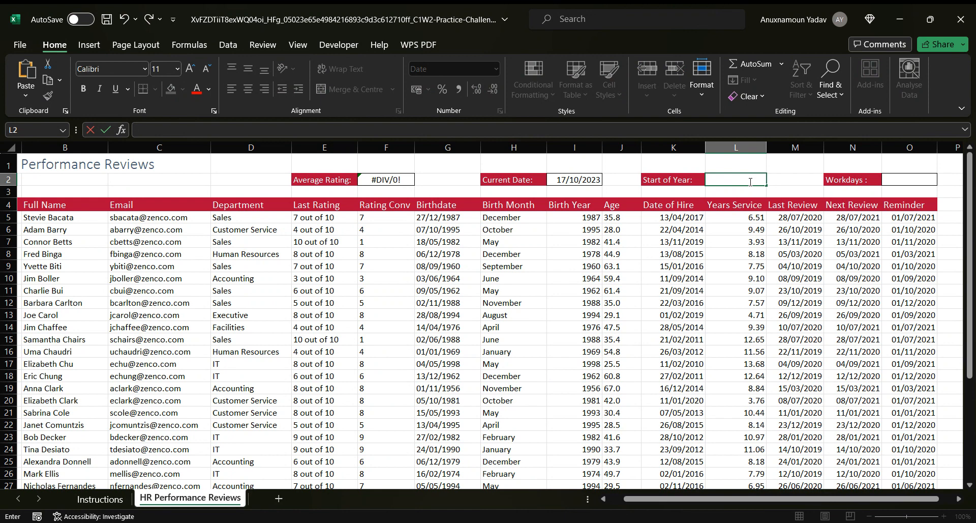
pyautogui.write('=')
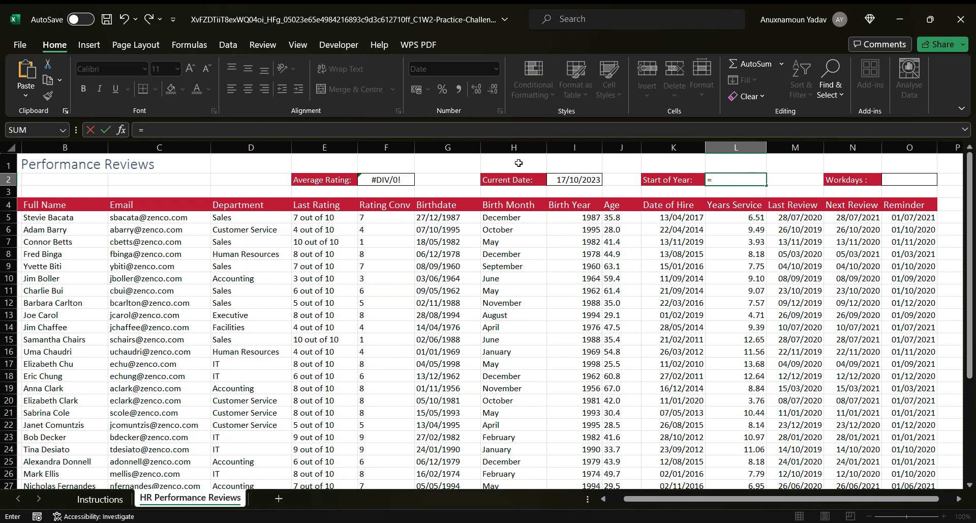
pyautogui.click(328, 131)
pyautogui.write('Da')
pyautogui.press('Tab')
pyautogui.write('Ye')
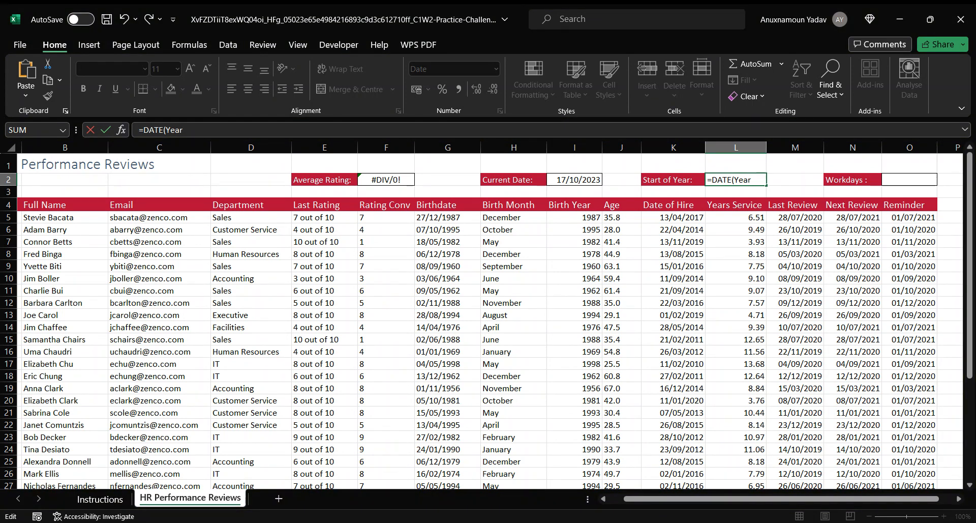
pyautogui.click(583, 183)
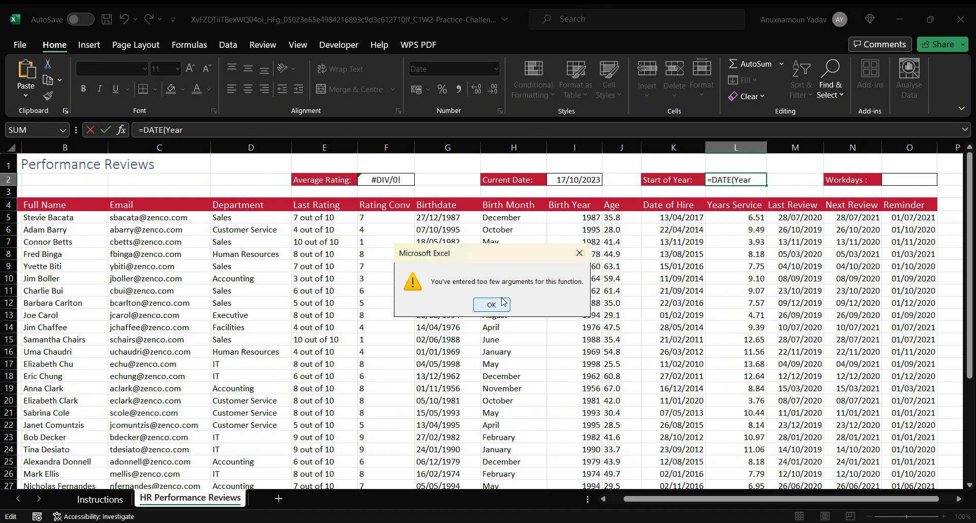
pyautogui.click(502, 303)
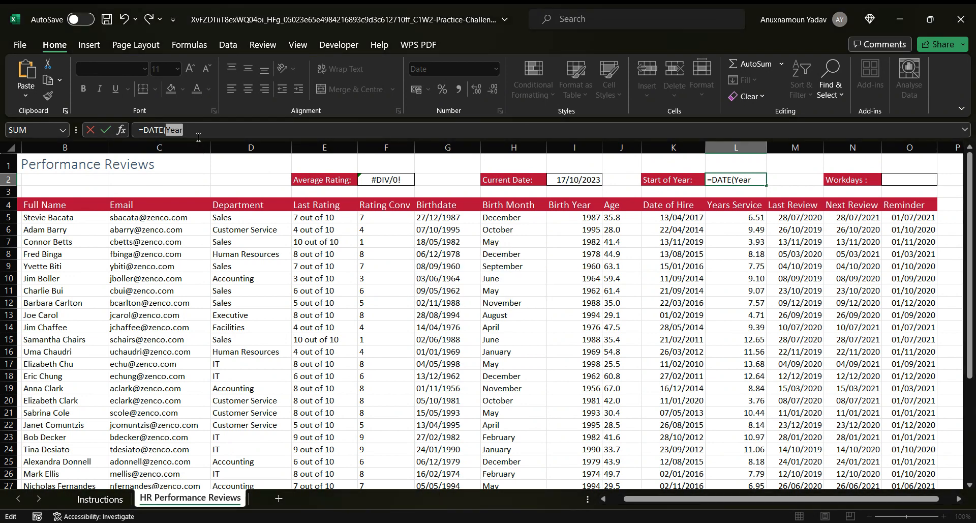
# - Complete the L2 formula as =DATE(YEAR(I2),1,1), taking the year from the Current Date cell
pyautogui.write('(')
pyautogui.click(563, 181)
pyautogui.write(')')
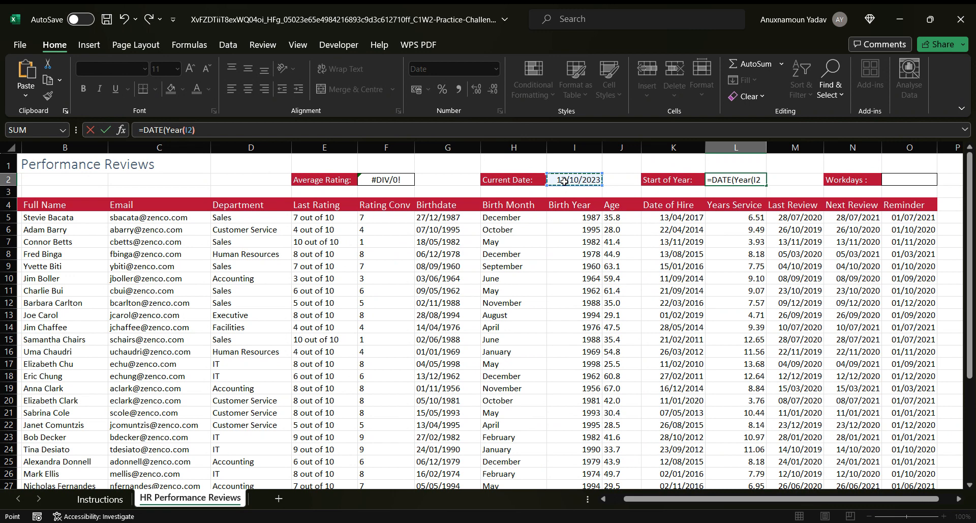
pyautogui.write(',1,1)')
pyautogui.press('Return')
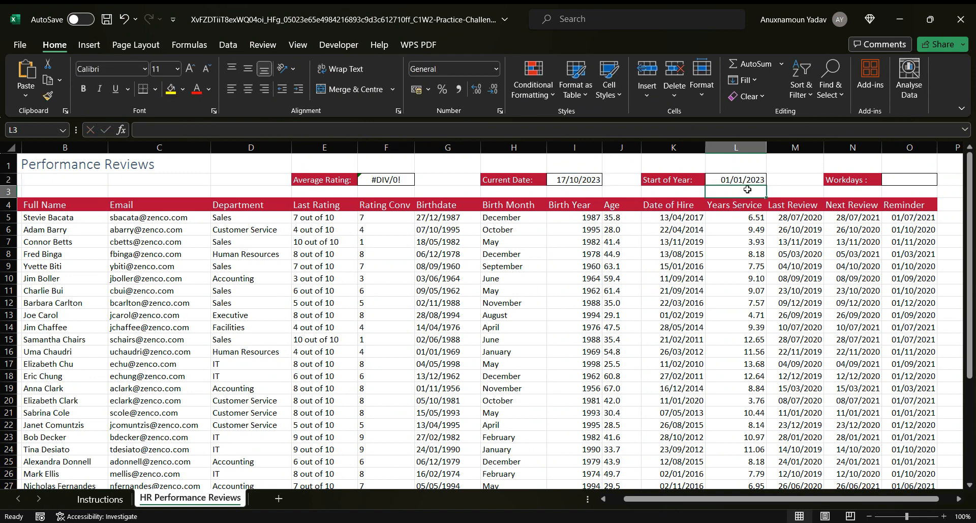
# - Calculate the Workdays value in O2 with the formula =NETWORKDAYS(L2,I2), from the start of the year to the current date
pyautogui.click(891, 181)
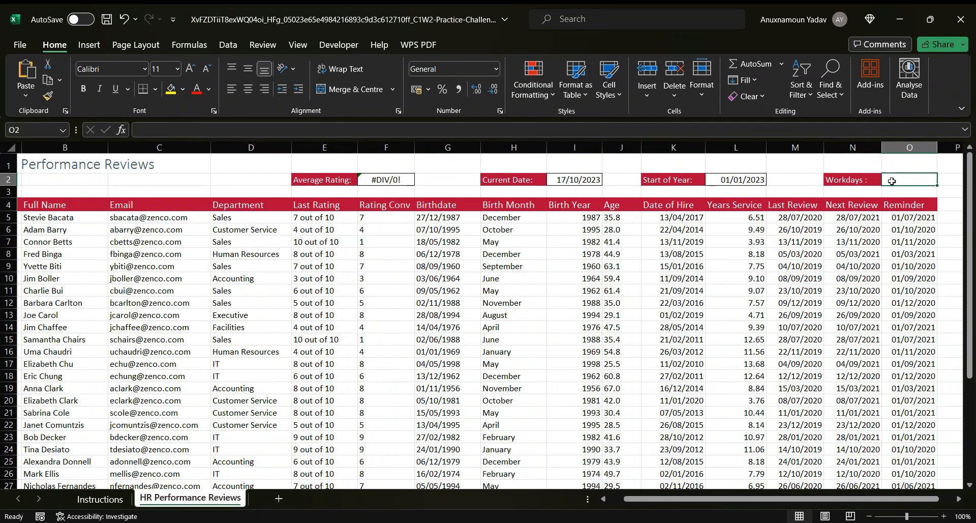
pyautogui.click(263, 129)
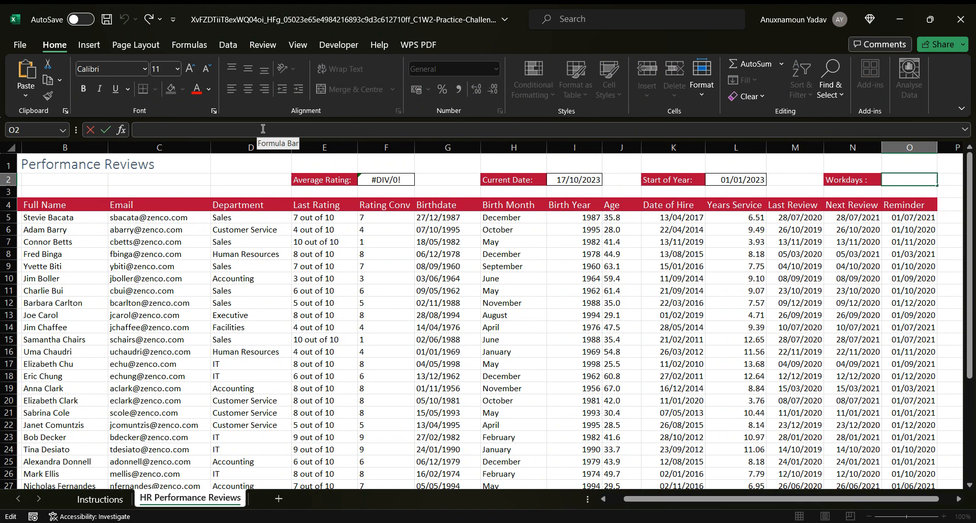
pyautogui.write('=')
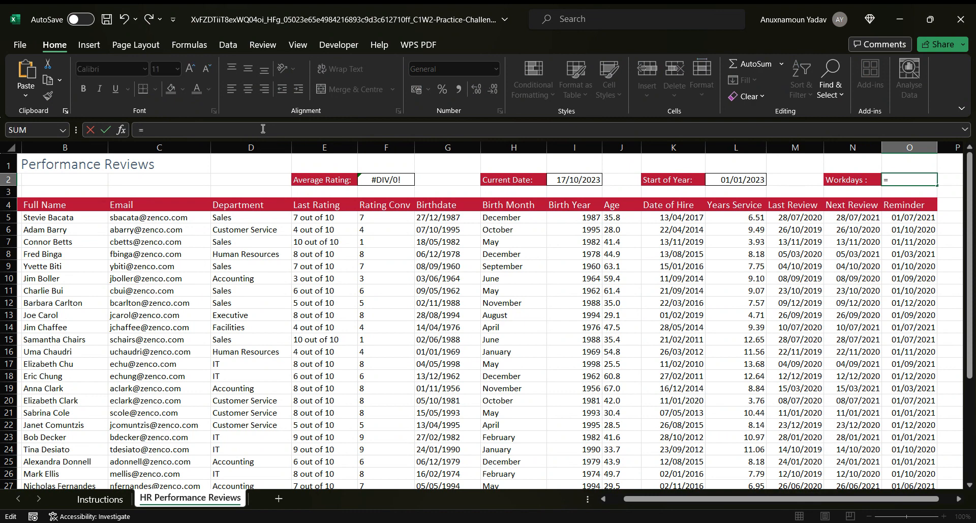
pyautogui.write('nw')
pyautogui.press('BackSpace')
pyautogui.write('etw')
pyautogui.press('Tab')
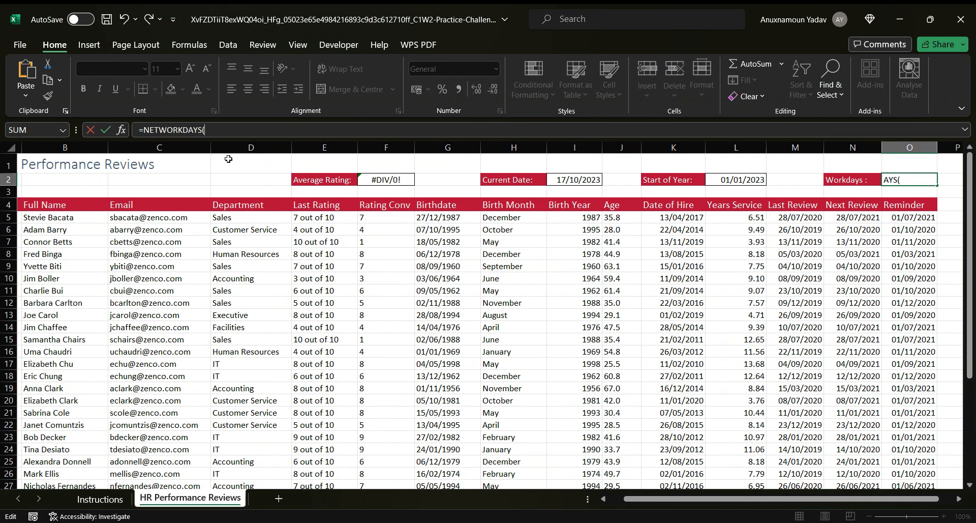
pyautogui.click(723, 182)
pyautogui.write(',')
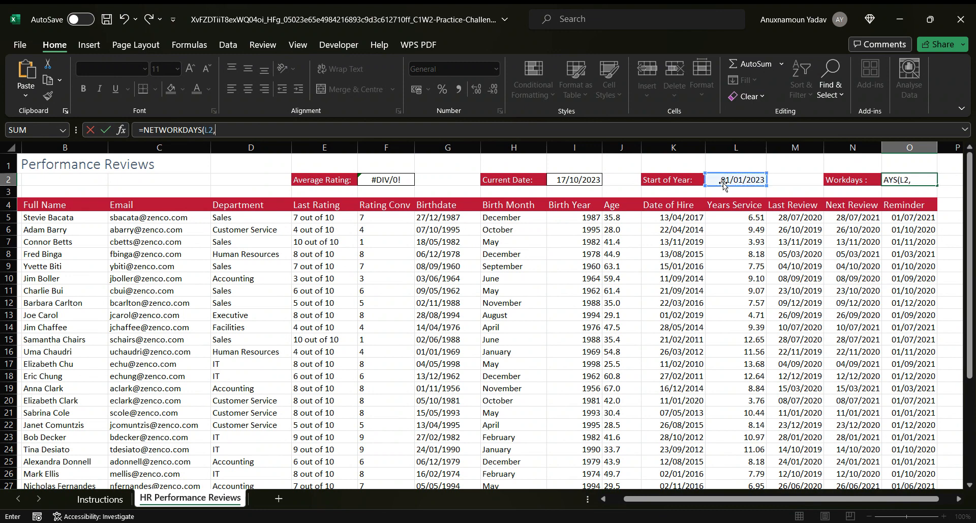
pyautogui.click(584, 181)
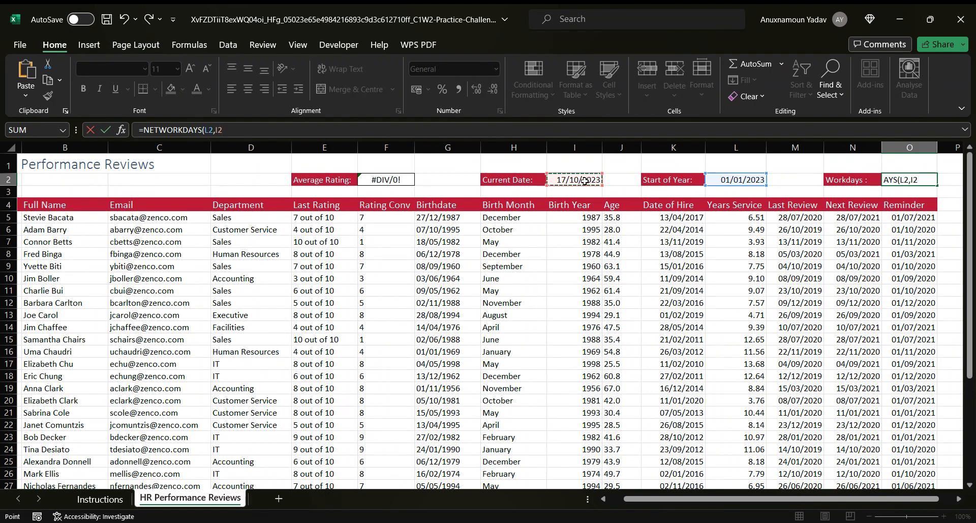
pyautogui.write(')')
pyautogui.press('Return')
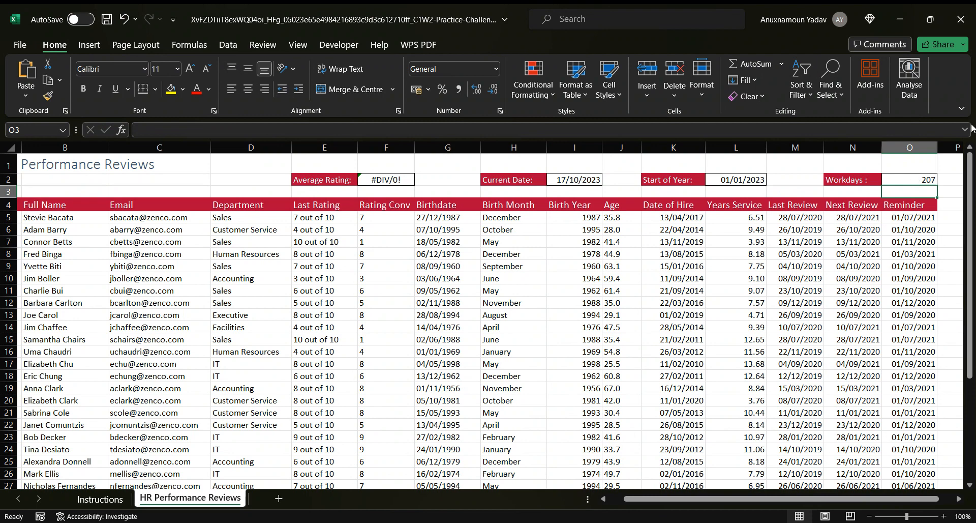
pyautogui.click(972, 179)
pyautogui.moveTo(972, 179); pyautogui.dragTo(972, 277)
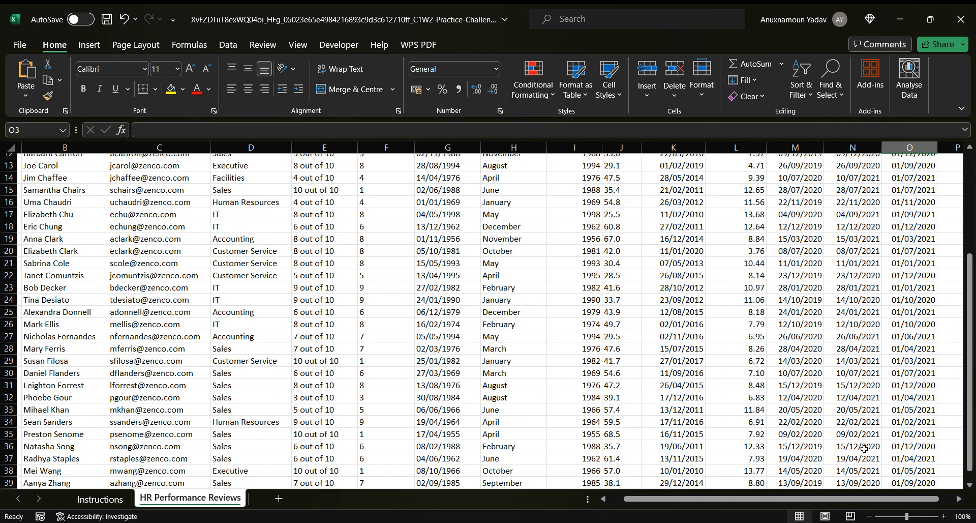
pyautogui.moveTo(765, 498); pyautogui.dragTo(778, 499)
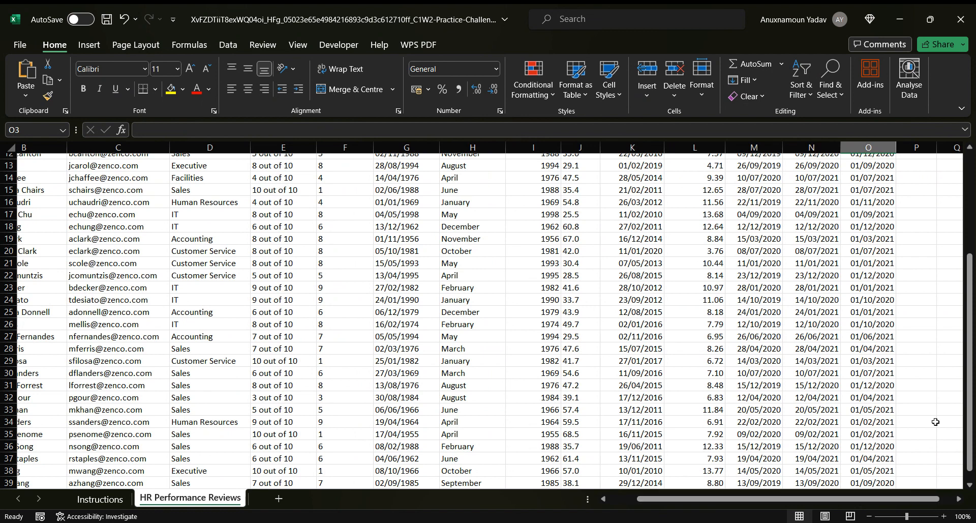
pyautogui.click(972, 401)
pyautogui.moveTo(972, 401); pyautogui.dragTo(973, 300)
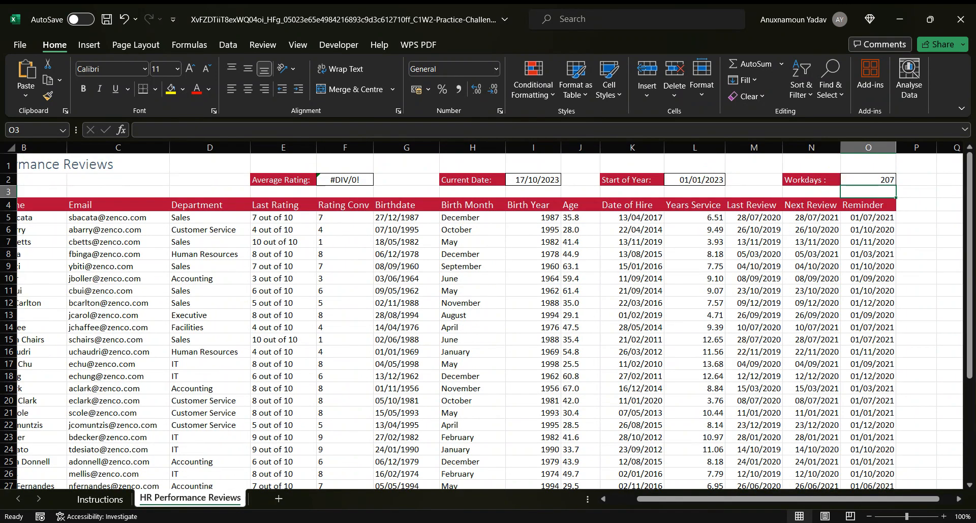
pyautogui.hotkey('alt', 'Tab')
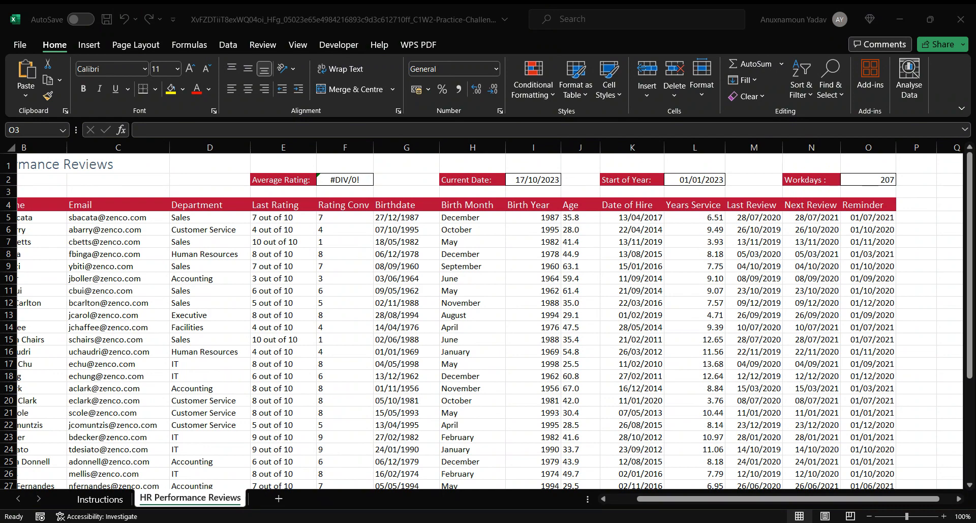